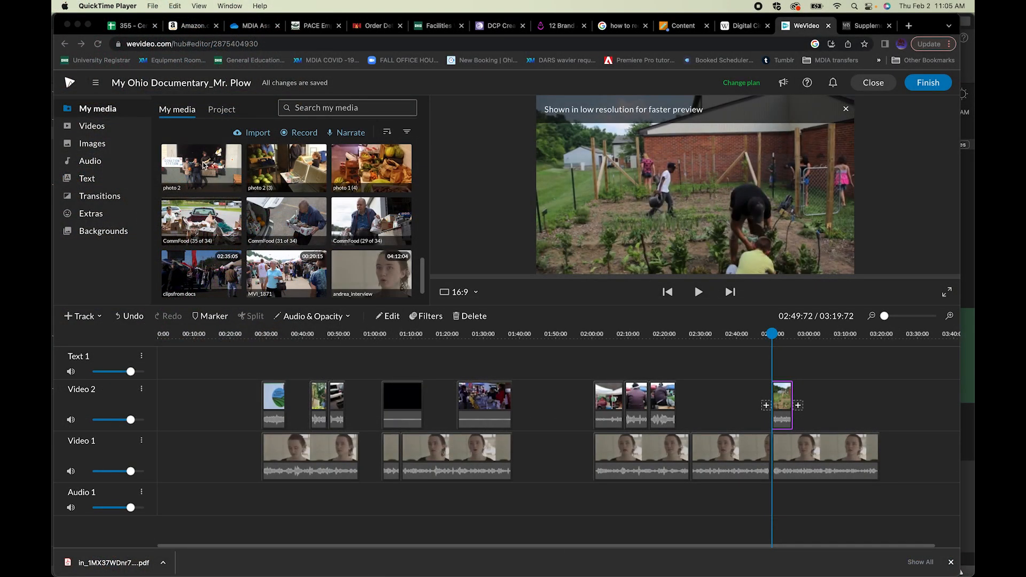
Line up photo 2, CommFood (35 of 34), photo 2 (3), photo 1 (4) and CommFood (31 of 34) on Video 2 after the market clips.
click(203, 166)
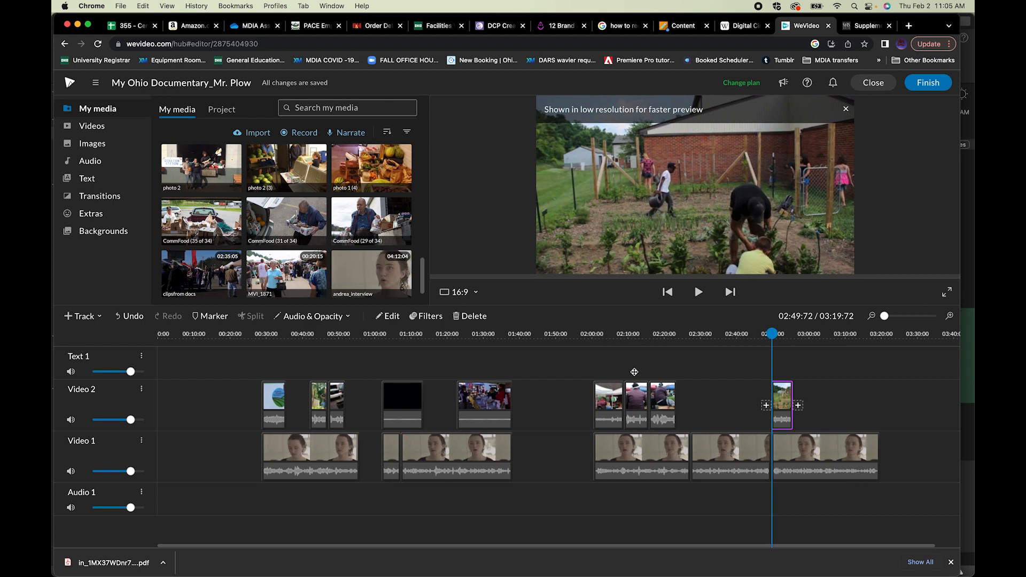
click(200, 170)
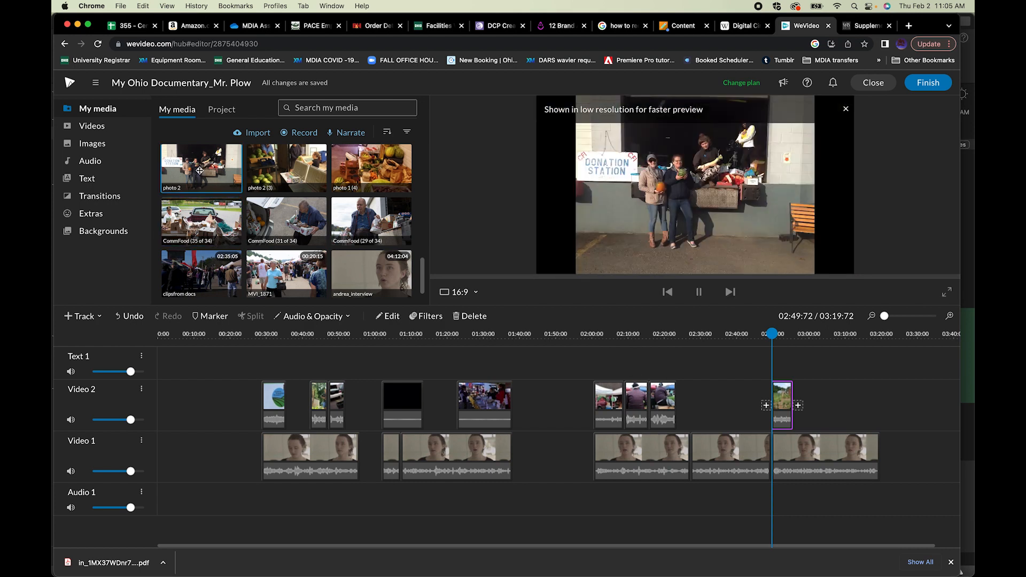
drag(199, 170, 689, 395)
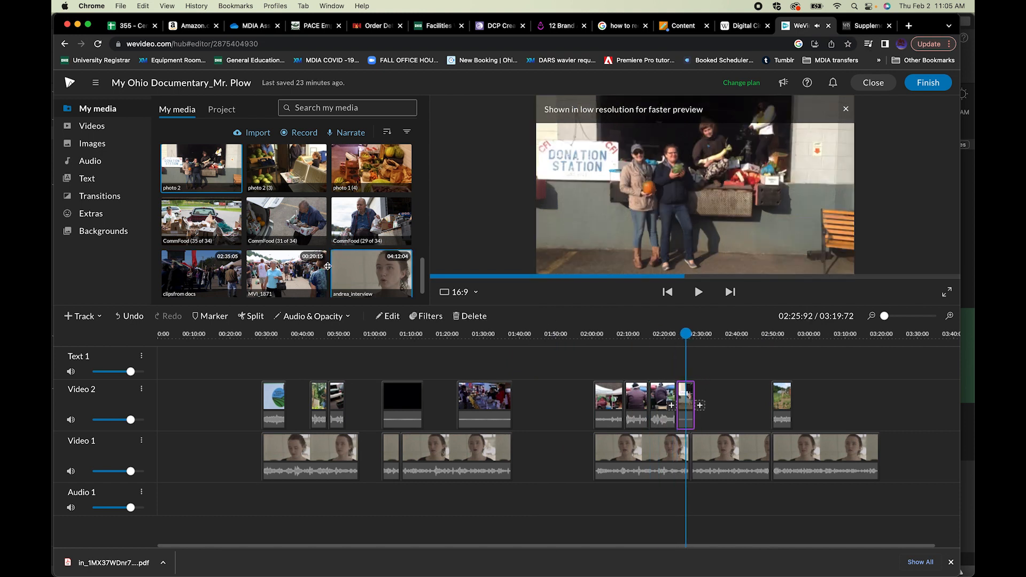
drag(218, 216, 707, 400)
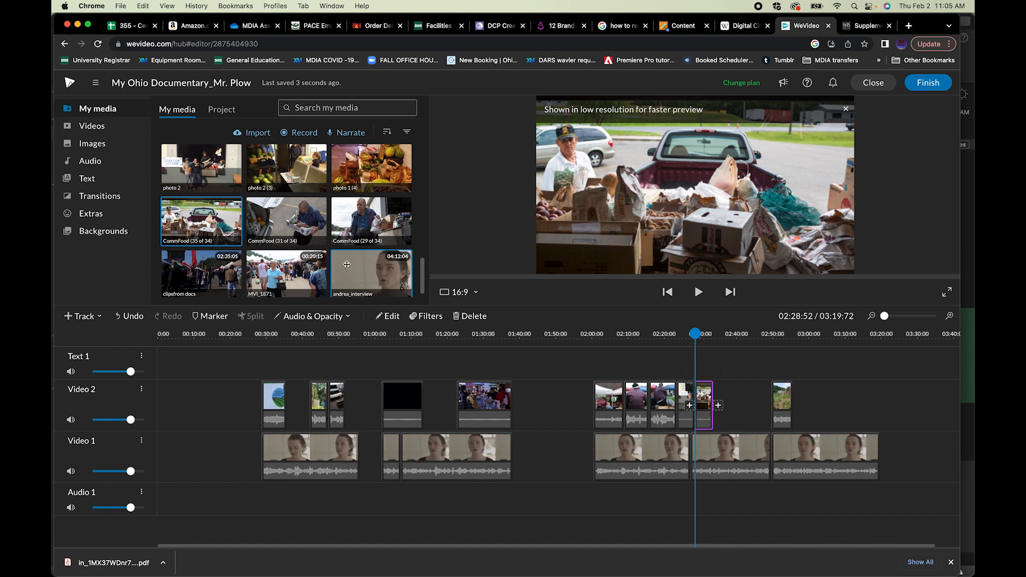
drag(295, 161, 721, 405)
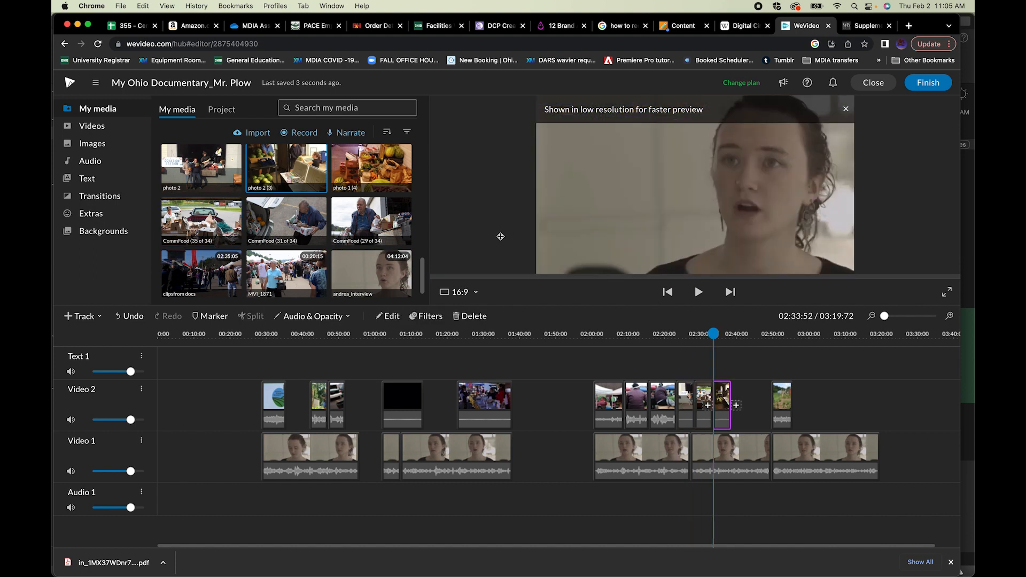
drag(376, 177, 740, 401)
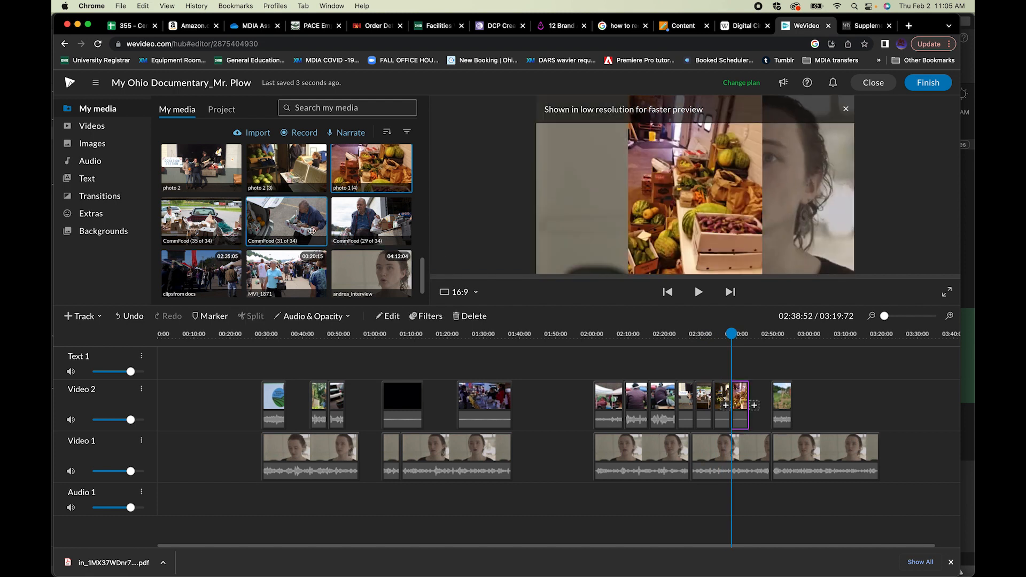
Play and scrub through the newly placed photos on Video 2 to examine how each one fills the frame over the interview.
click(679, 333)
key(space)
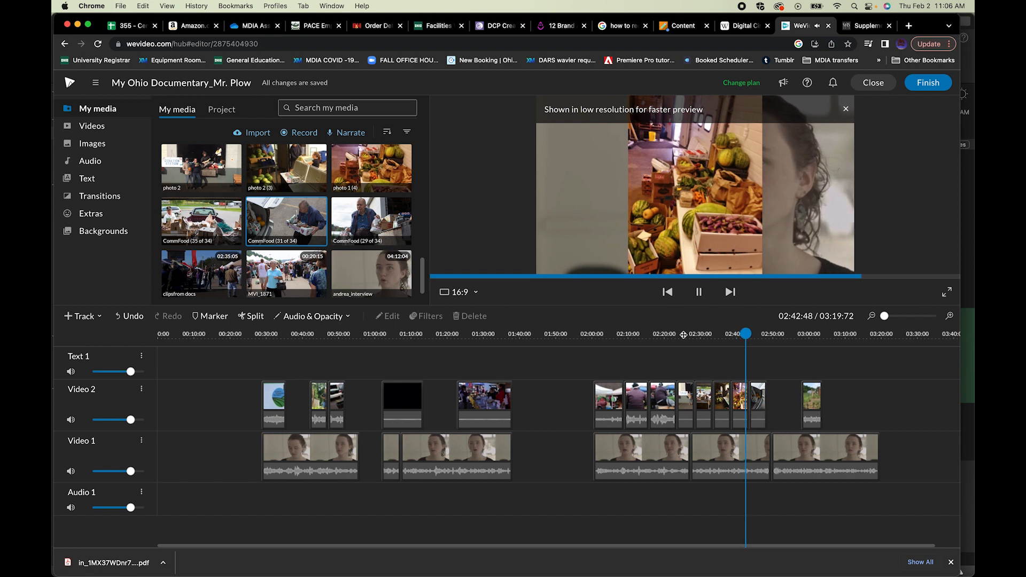
key(space)
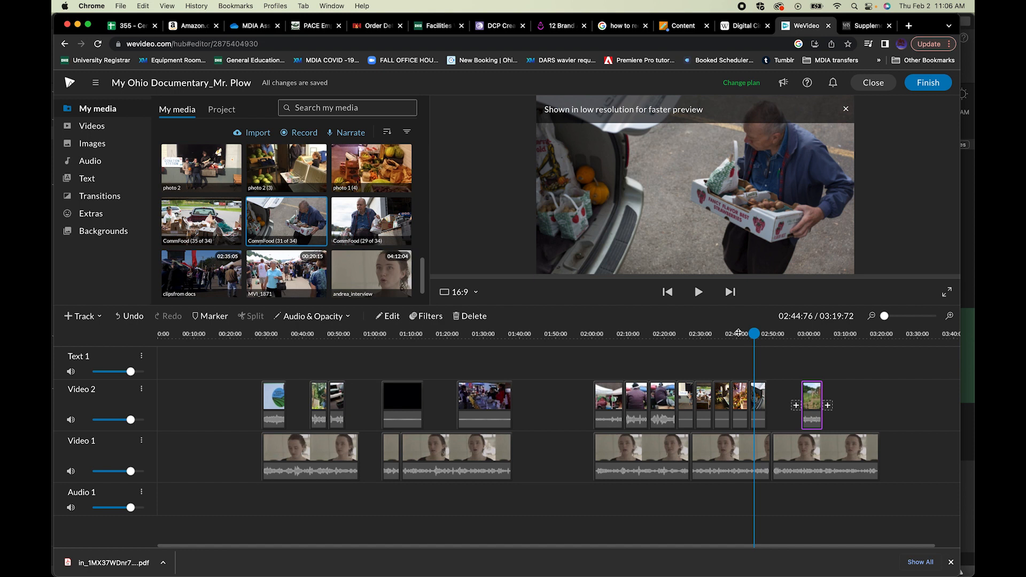
click(738, 334)
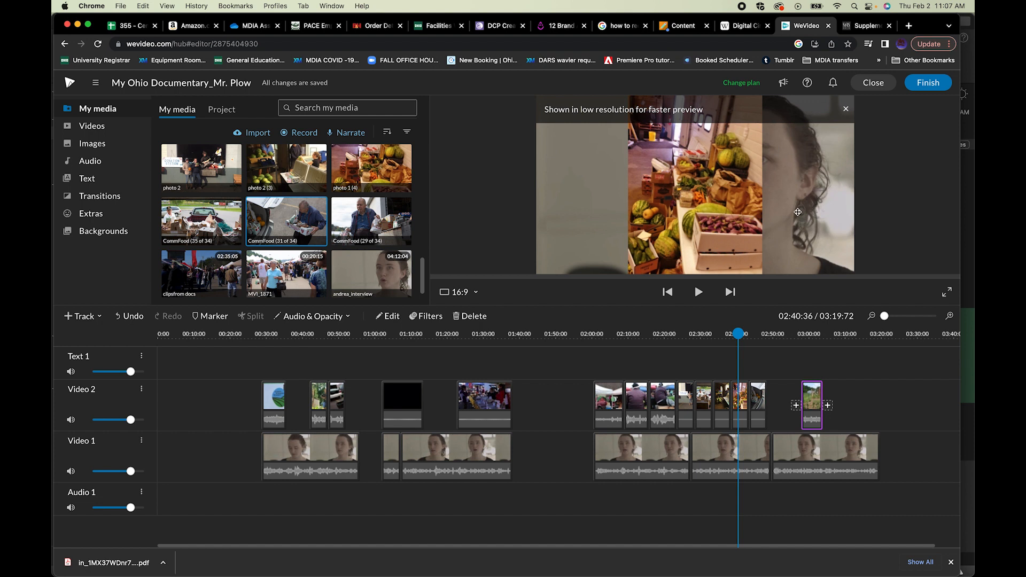
click(720, 332)
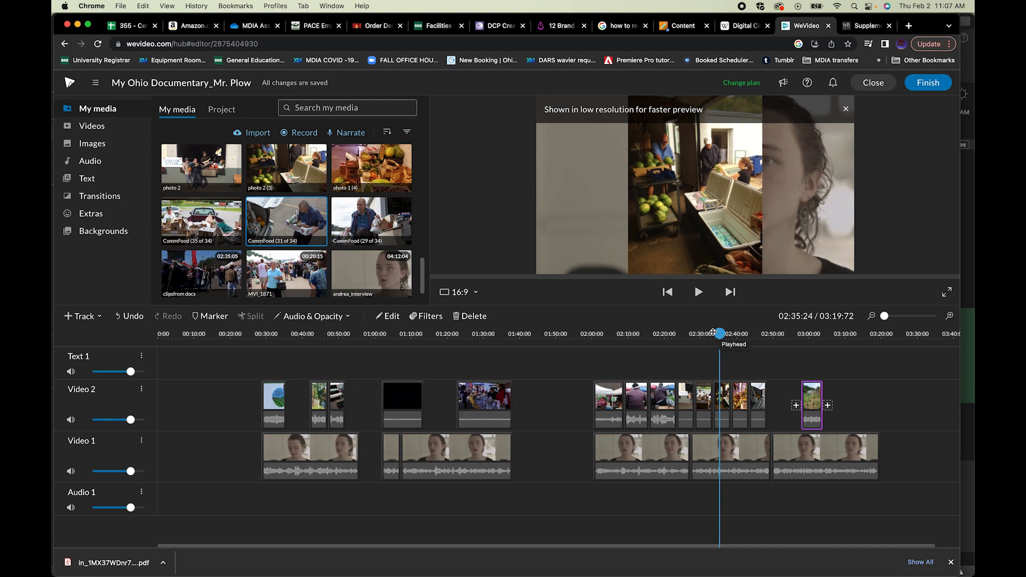
click(700, 334)
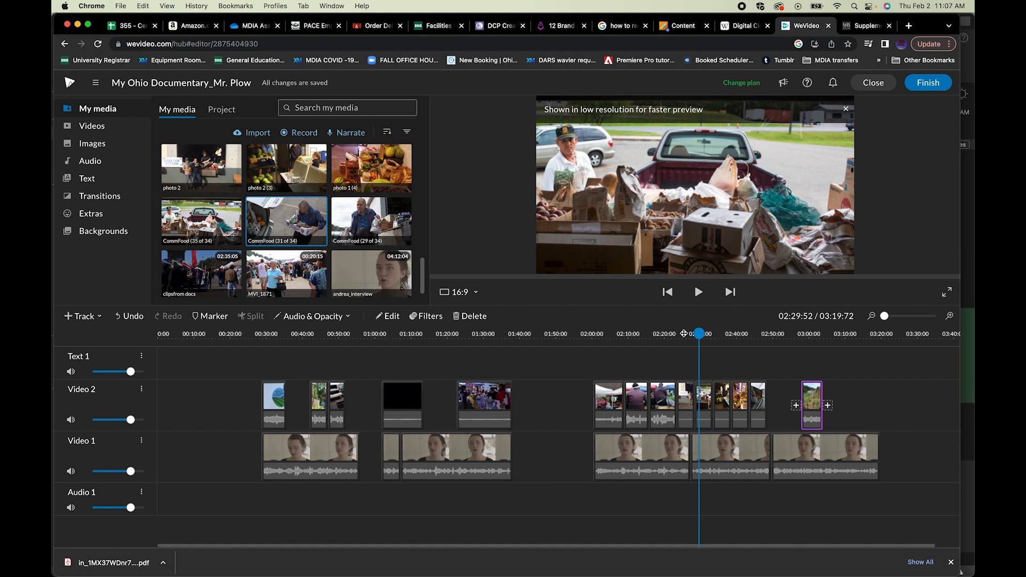
click(683, 334)
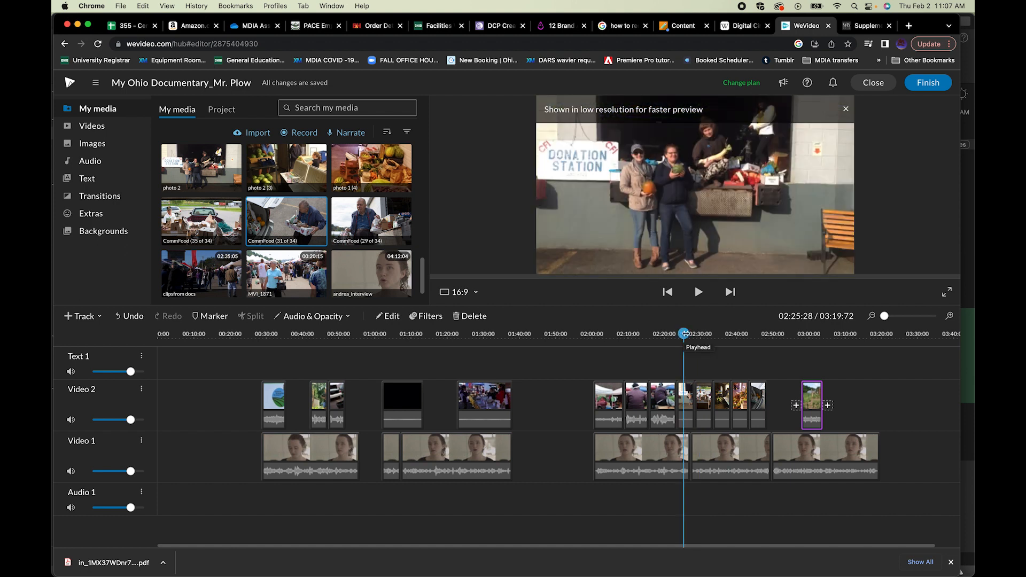
click(704, 333)
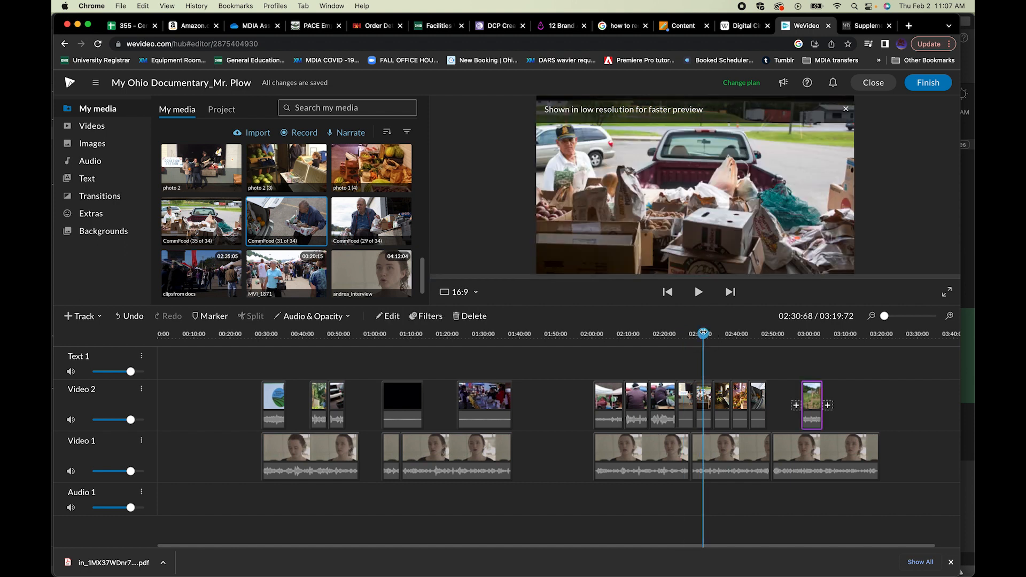
drag(704, 334, 716, 334)
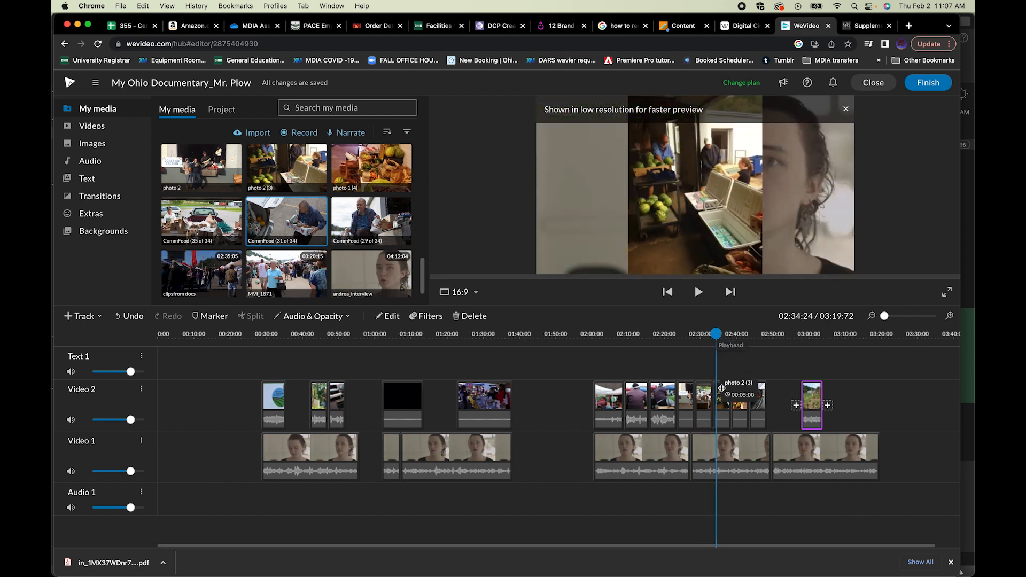
click(721, 334)
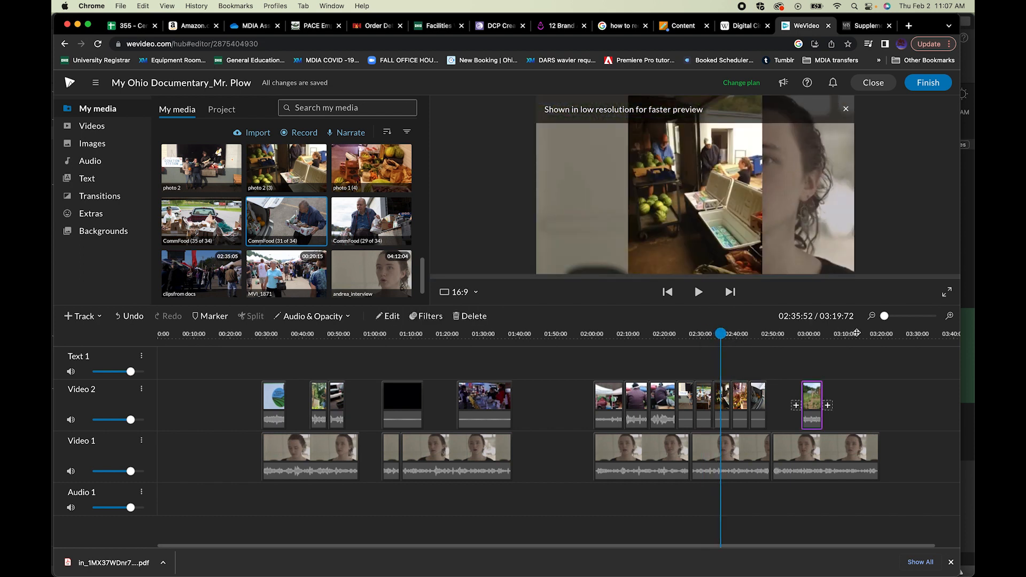
Make the photo 2 (3) clip on Video 2 fill the frame and enlarge its scale to 2.57.
drag(885, 317, 890, 317)
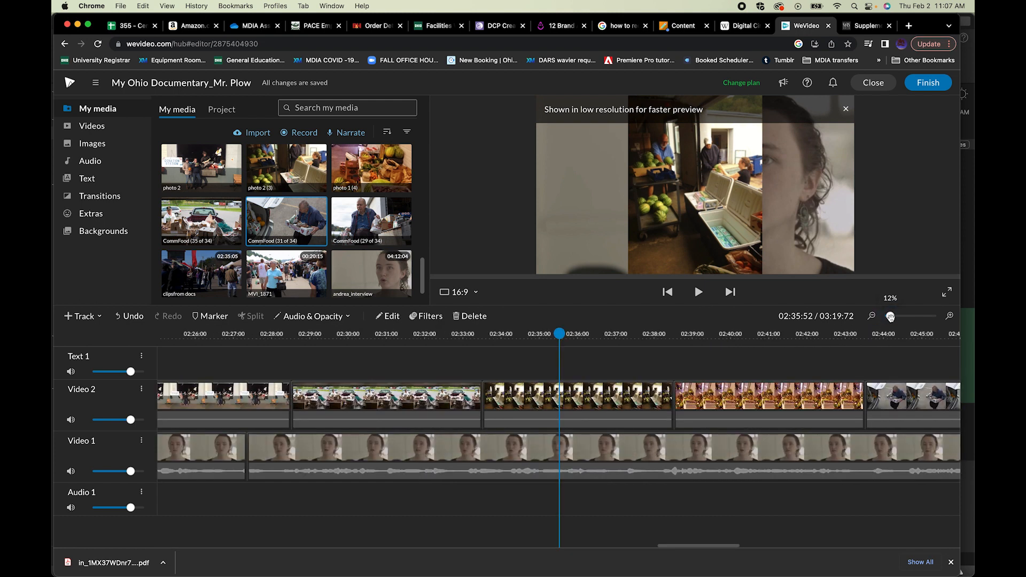
double_click(586, 407)
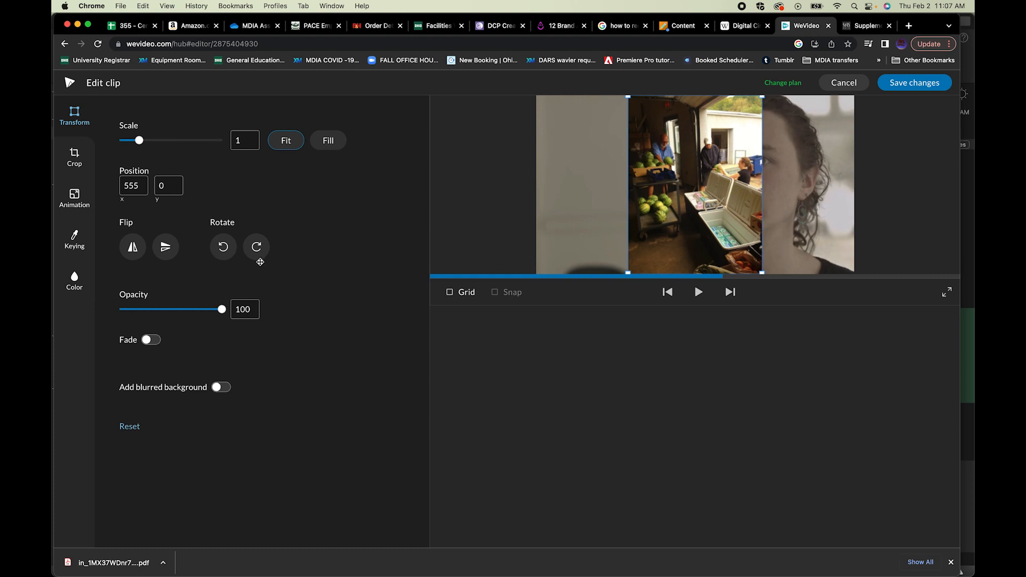
click(328, 143)
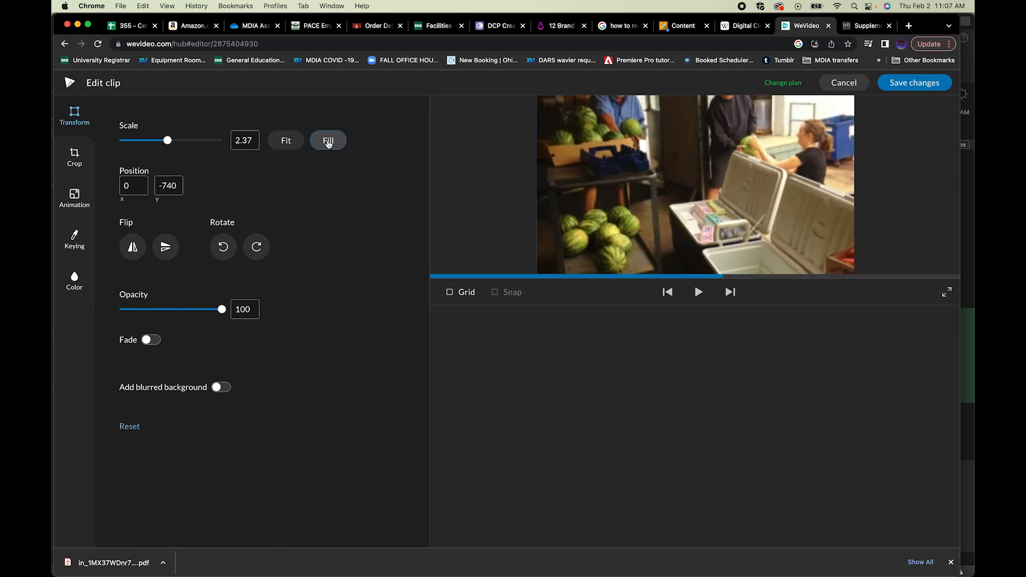
mouse_move(167, 140)
mouse_down()
mouse_move(142, 140)
mouse_move(172, 147)
mouse_up()
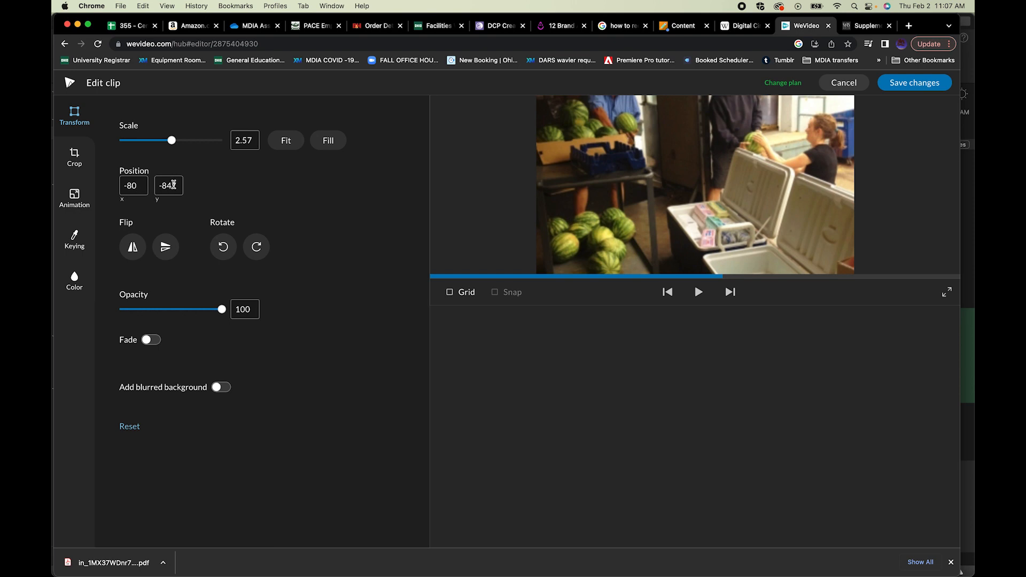
Reposition the photo to about x -2, y -546 so the people are in frame, flip it horizontally and save the clip changes.
mouse_move(172, 185)
mouse_down()
mouse_move(141, 187)
mouse_move(189, 184)
mouse_move(157, 185)
mouse_up()
text(-500)
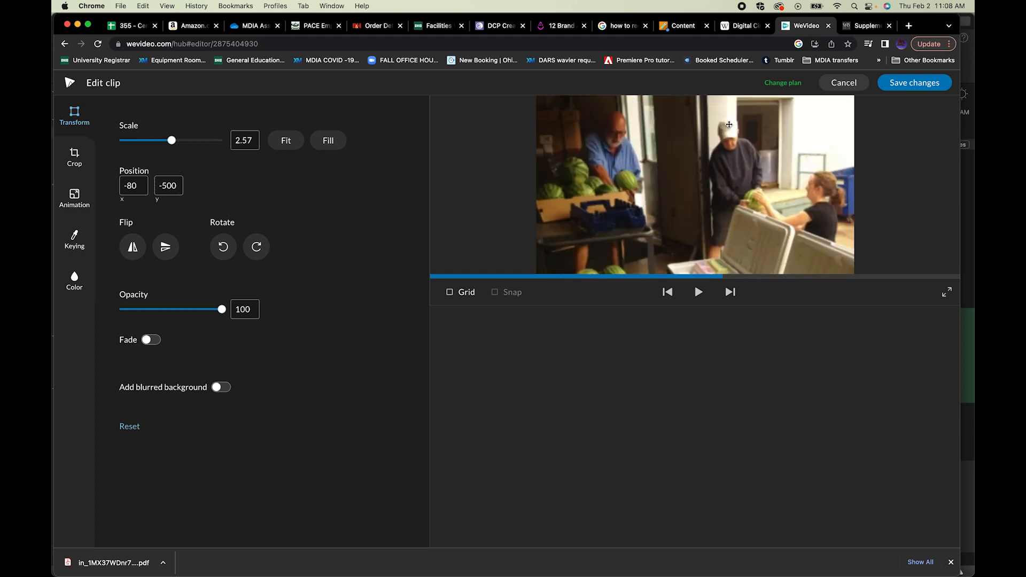
mouse_move(611, 197)
mouse_down()
mouse_move(610, 166)
mouse_move(625, 225)
mouse_move(614, 233)
mouse_move(623, 236)
mouse_move(618, 183)
mouse_move(625, 189)
mouse_up()
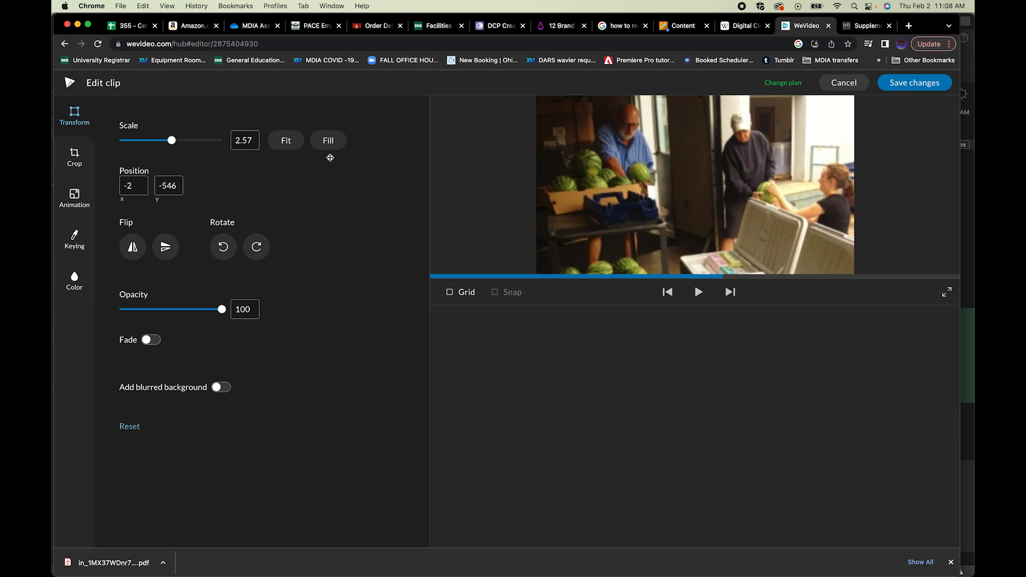
click(138, 247)
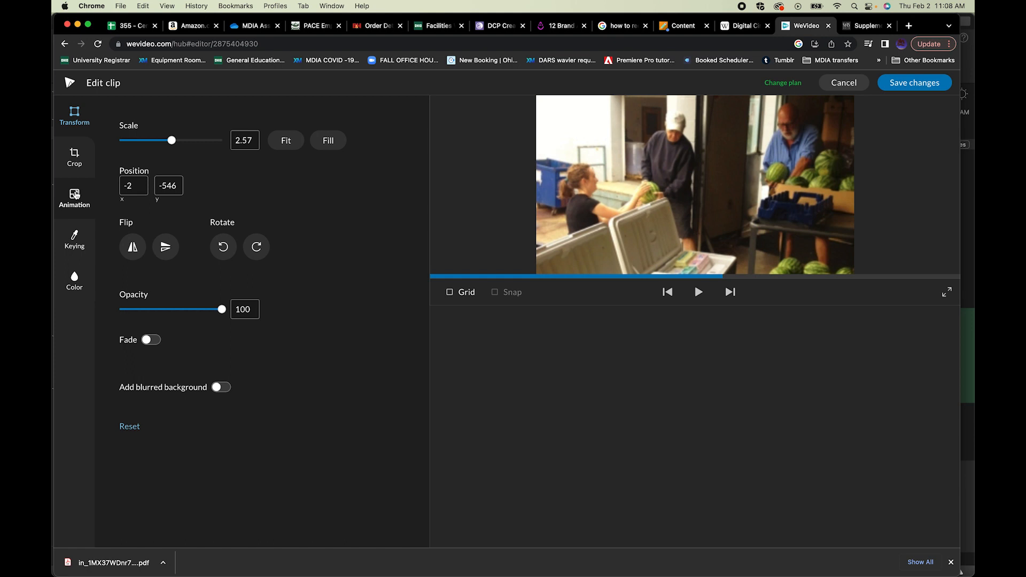
click(903, 86)
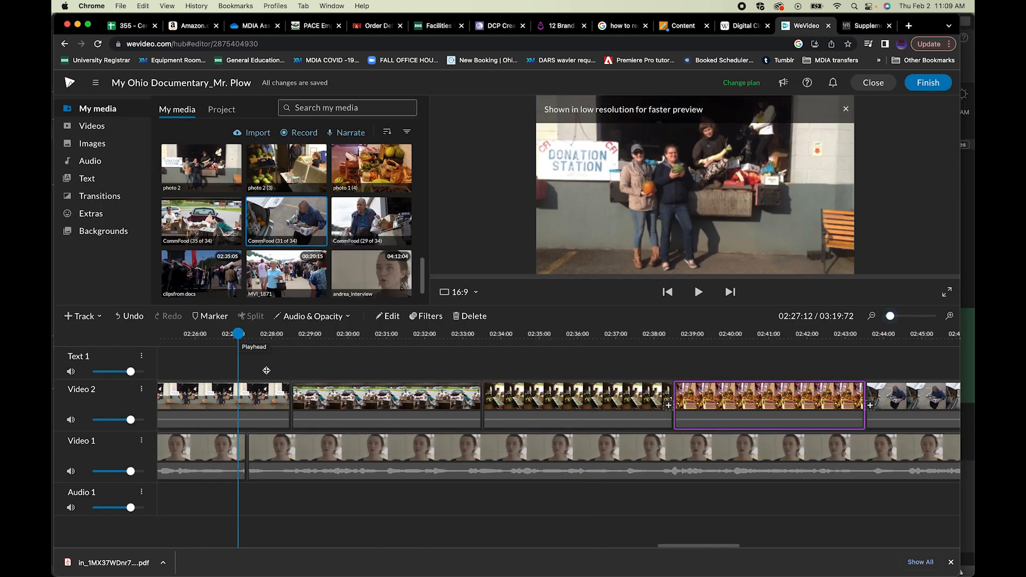
Animate the donation station photo on Video 2 with an end position scale of 1.53 and save the clip changes.
scroll(266, 371, left, 2)
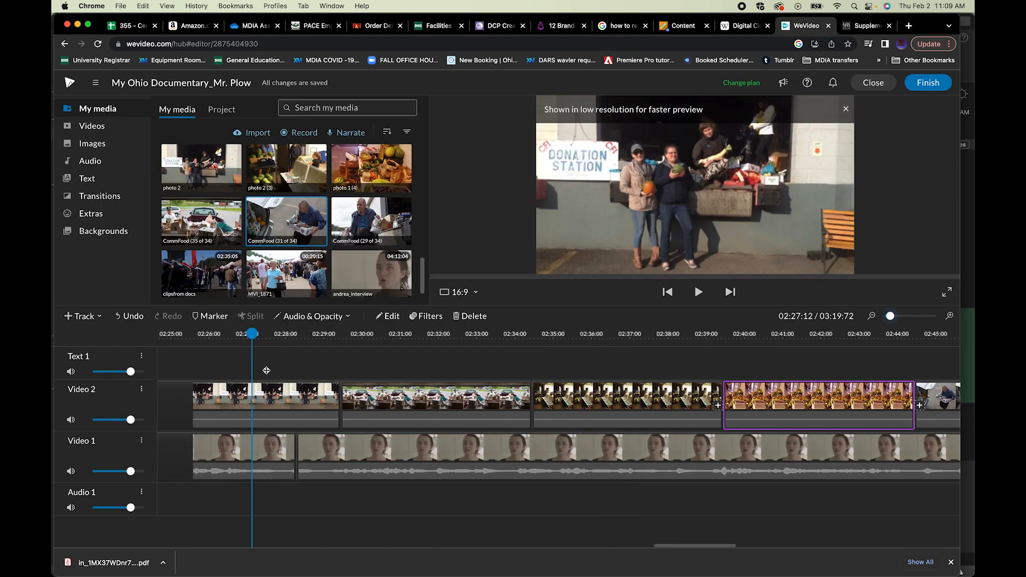
scroll(267, 371, left, 2)
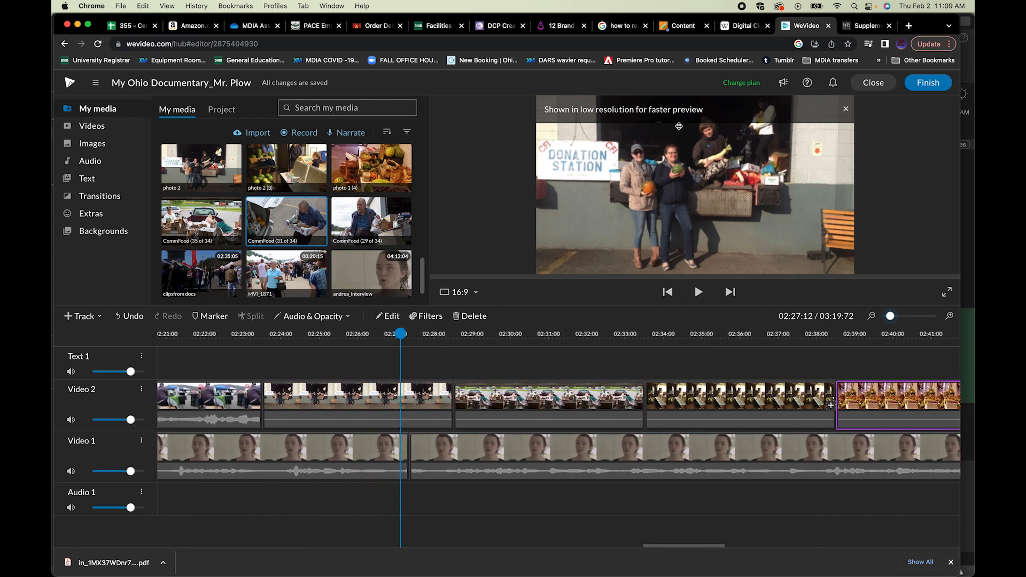
double_click(333, 399)
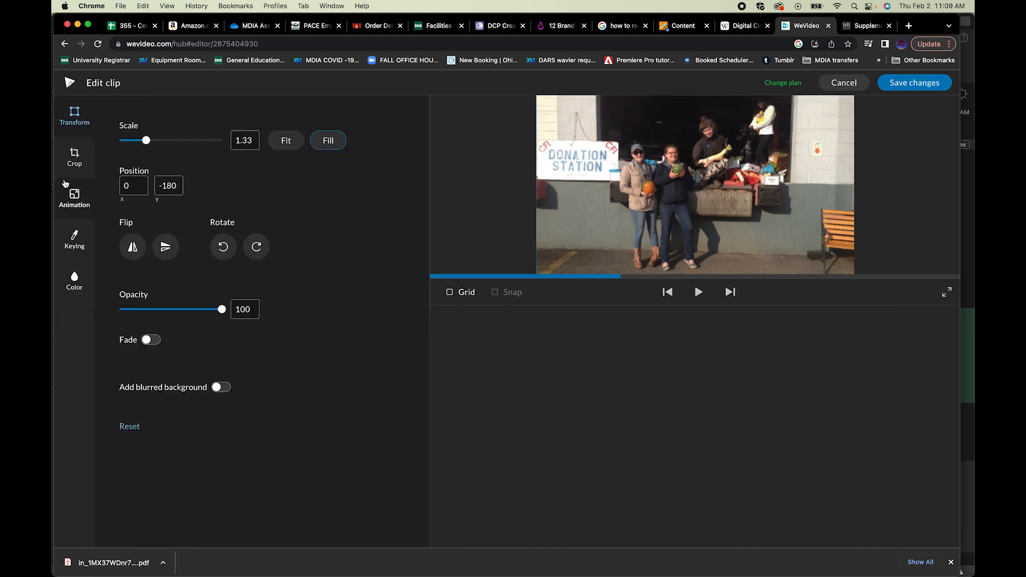
click(74, 196)
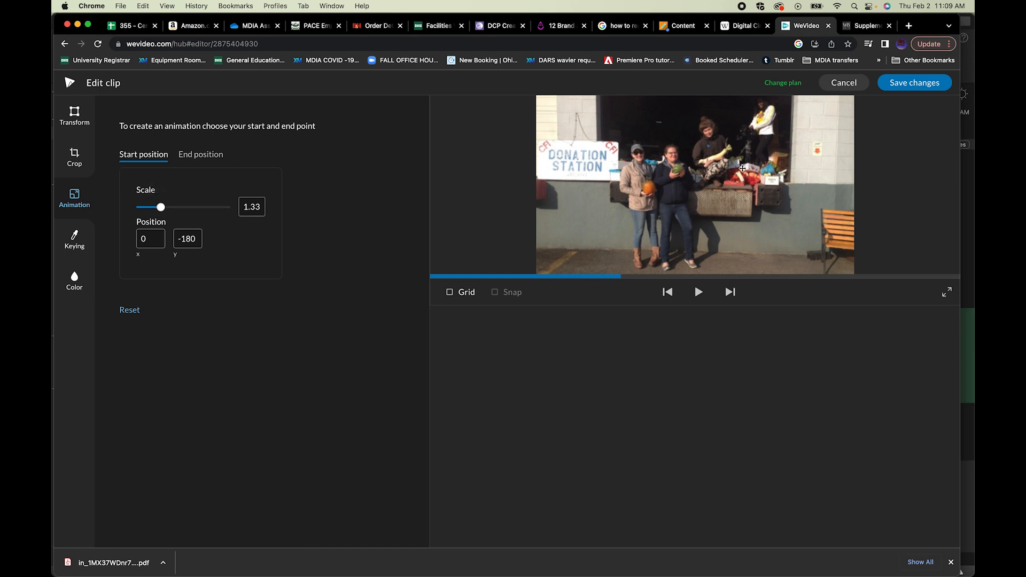
click(202, 162)
drag(162, 207, 165, 208)
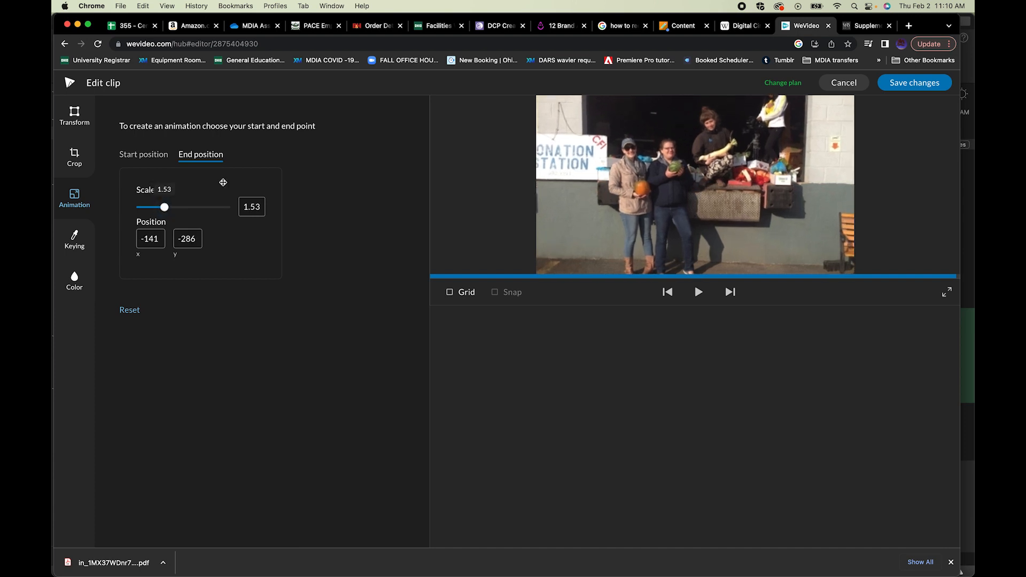
click(898, 85)
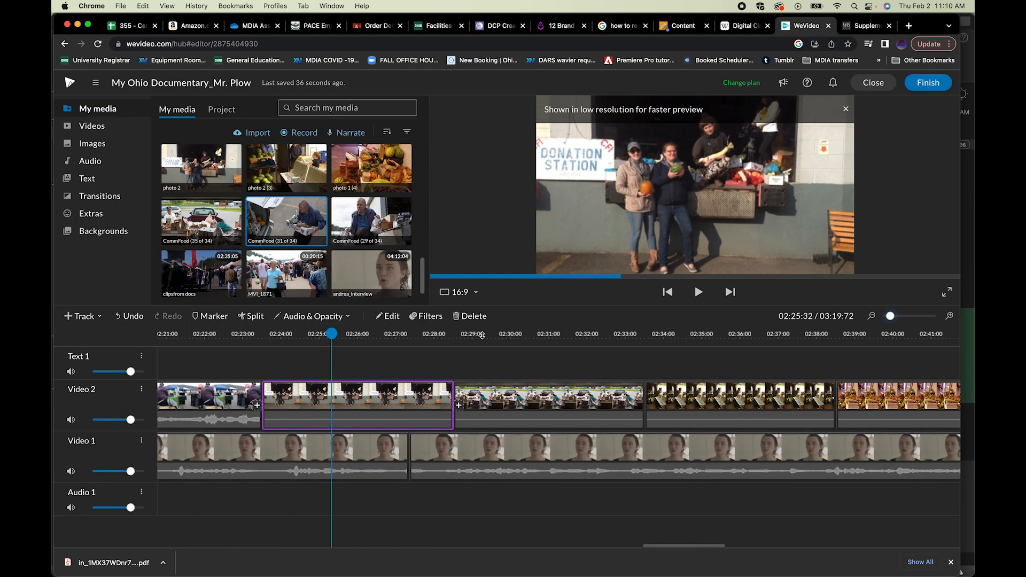
Play the donation station photo from its start to review the zoom animation.
click(262, 334)
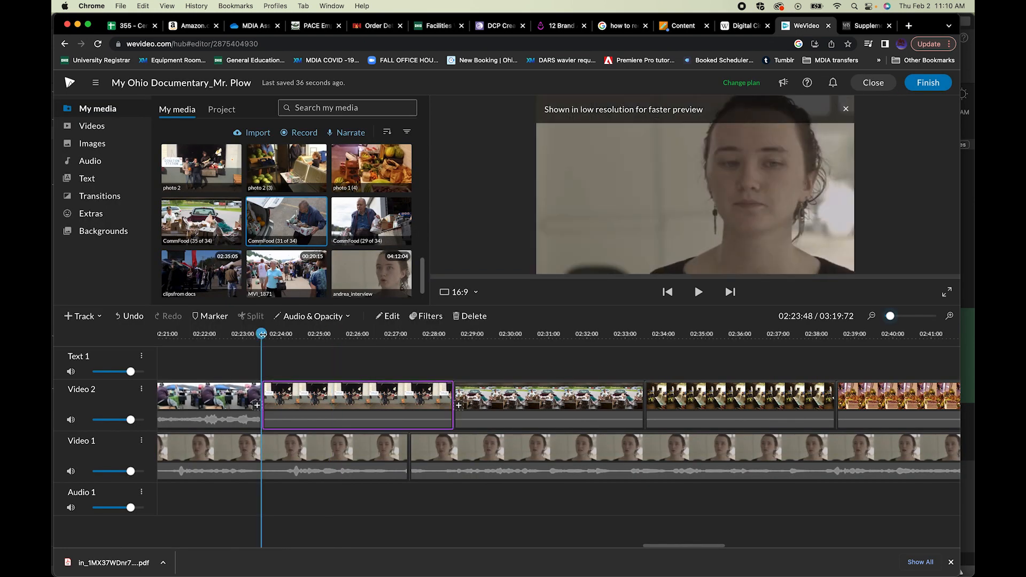
key(space)
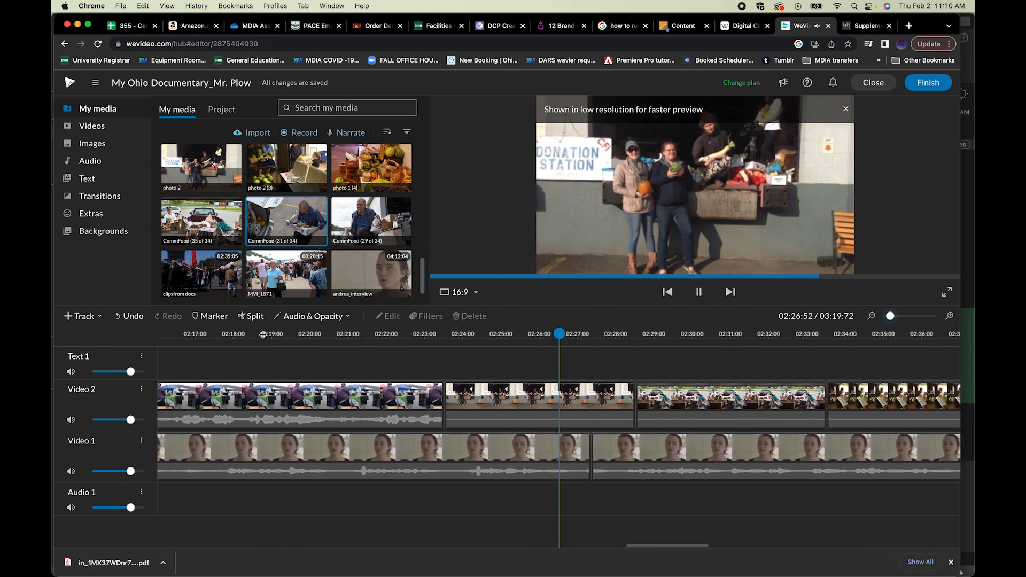
key(space)
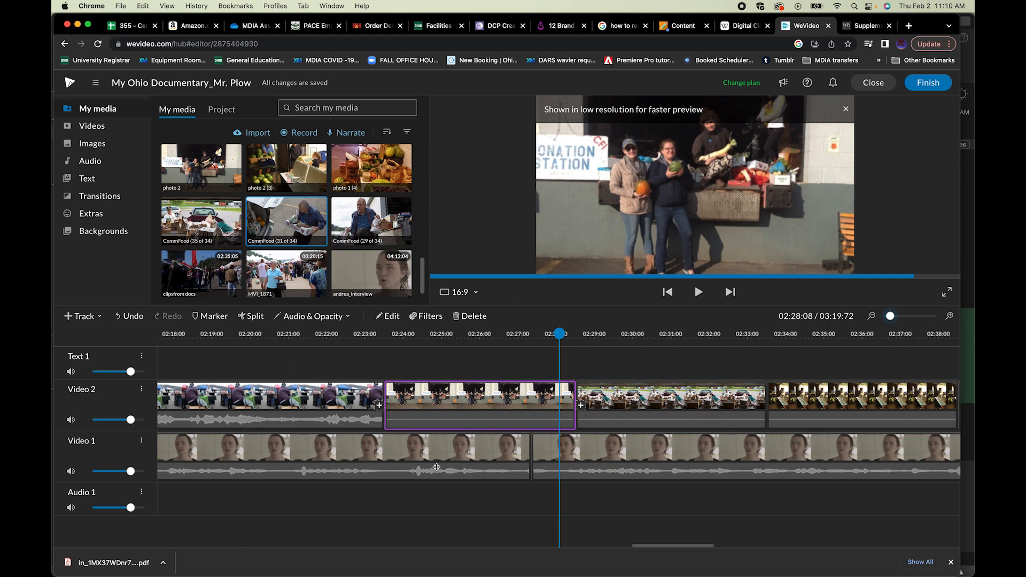
Animate the pickup truck photo on Video 2 with a start position scale of 1.65 at about x -7, y -363.
click(641, 334)
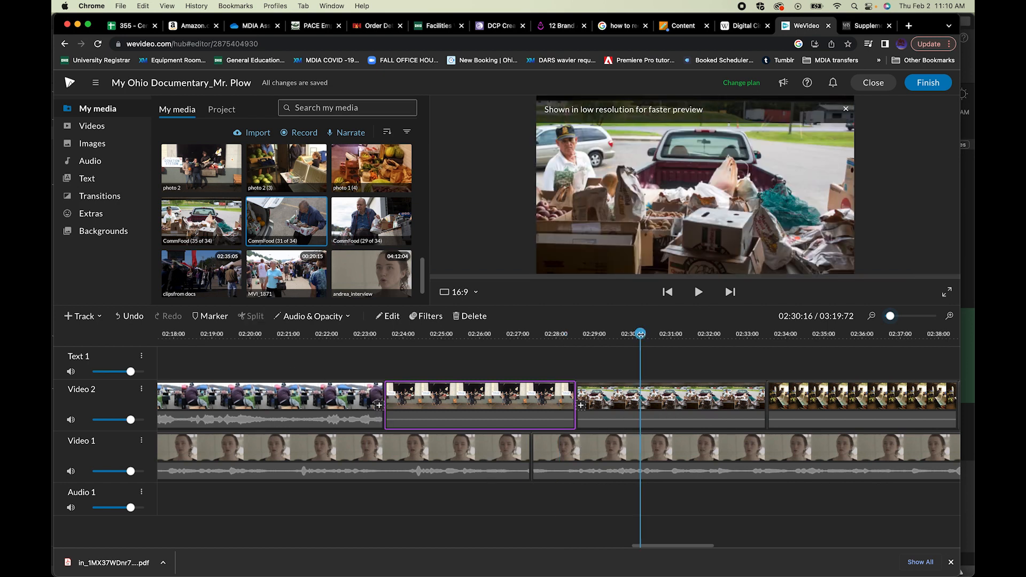
double_click(677, 410)
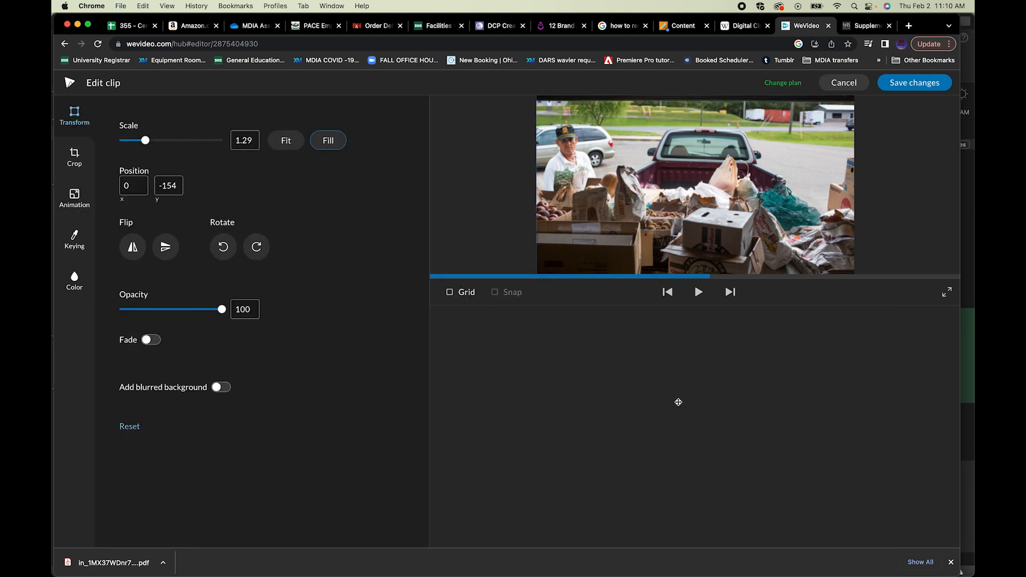
click(75, 198)
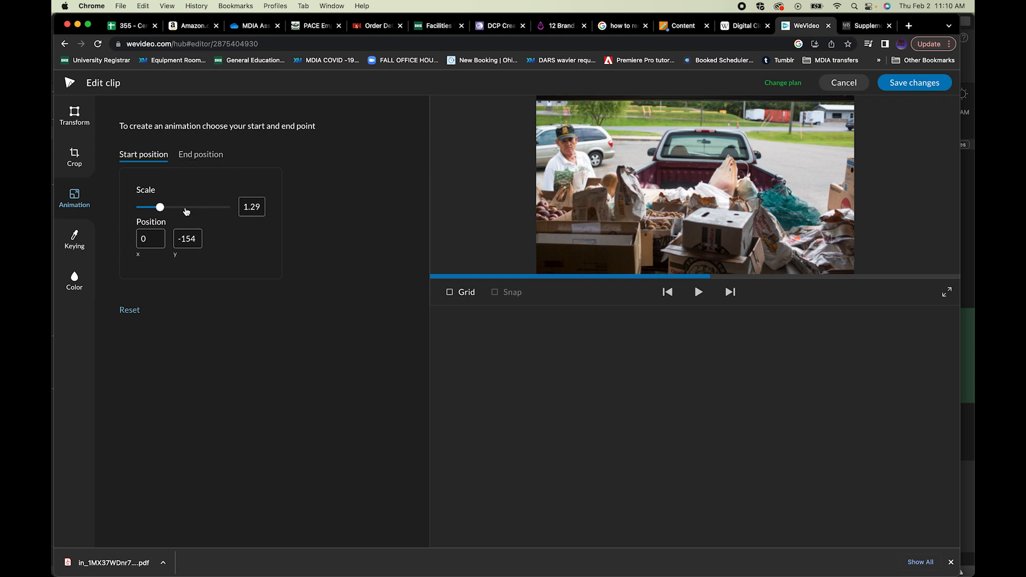
drag(161, 208, 168, 210)
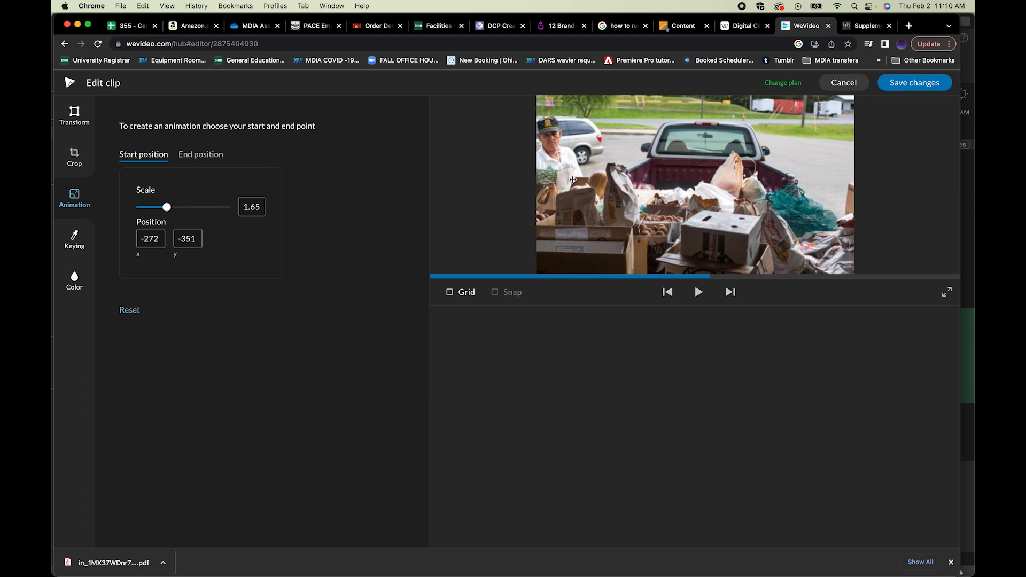
drag(573, 181, 617, 178)
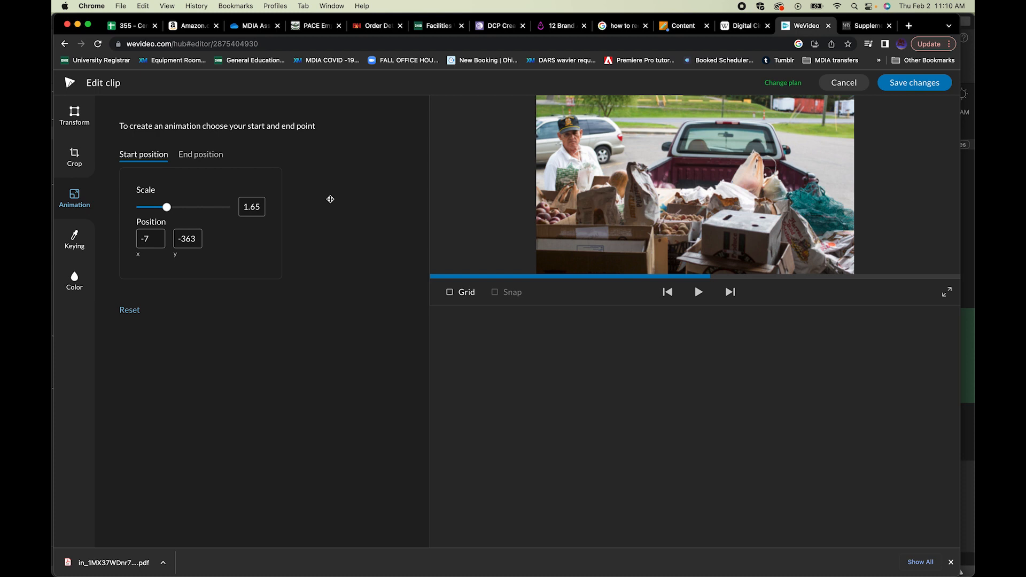
Set the truck photo's end position to scale 1.65 at about x -132, y -347 and save the clip changes.
click(202, 155)
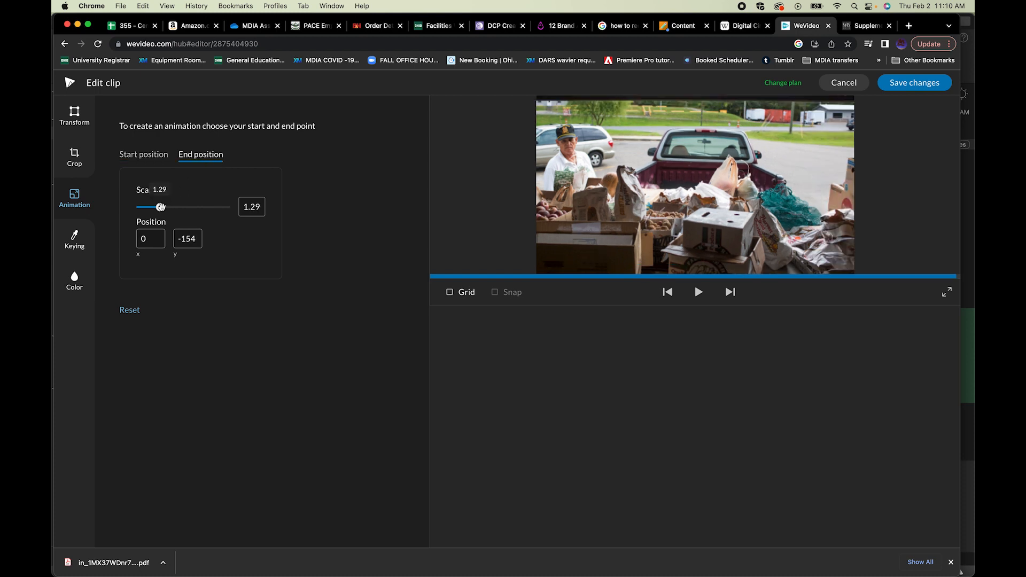
drag(160, 208, 164, 209)
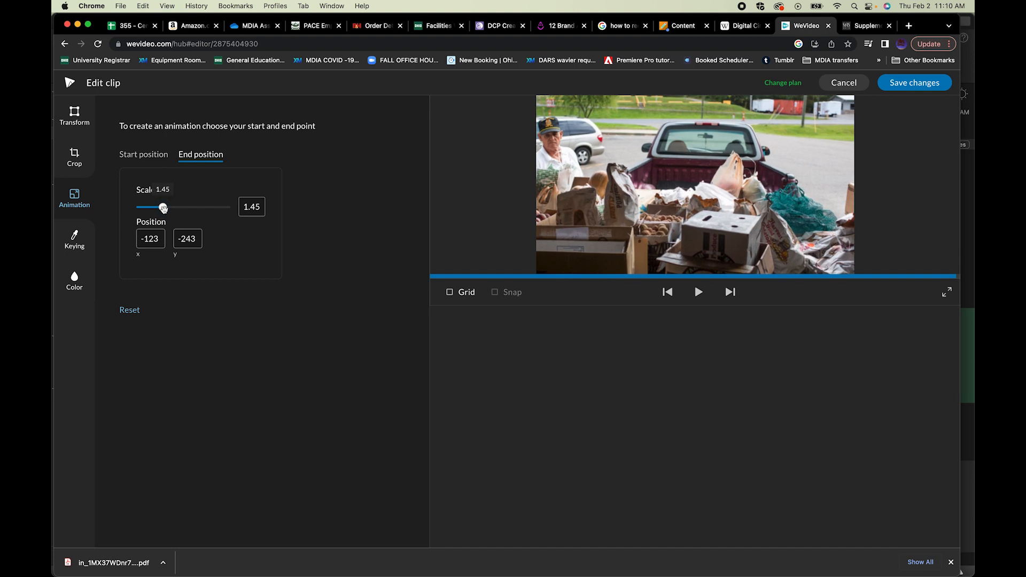
click(152, 159)
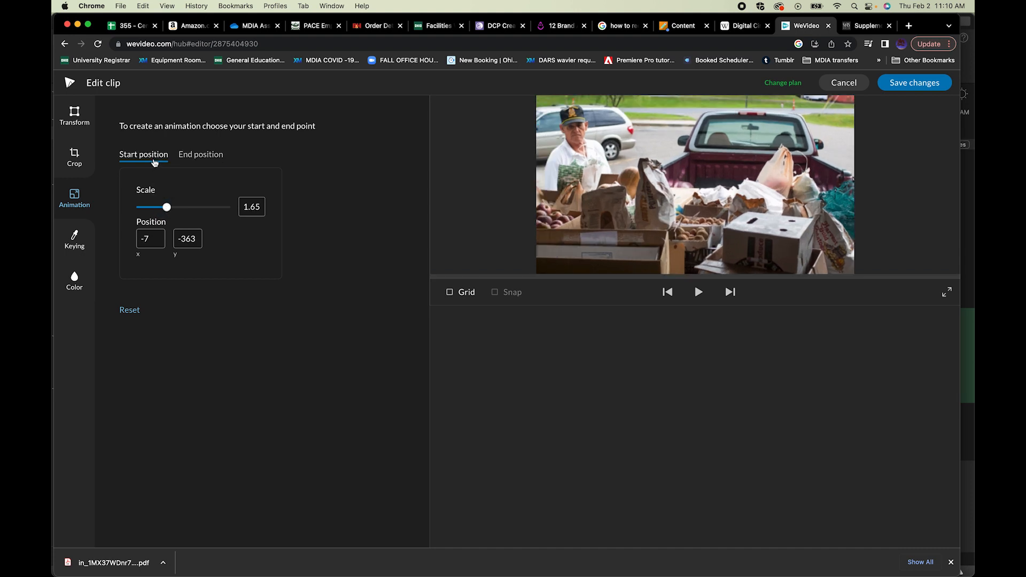
click(199, 156)
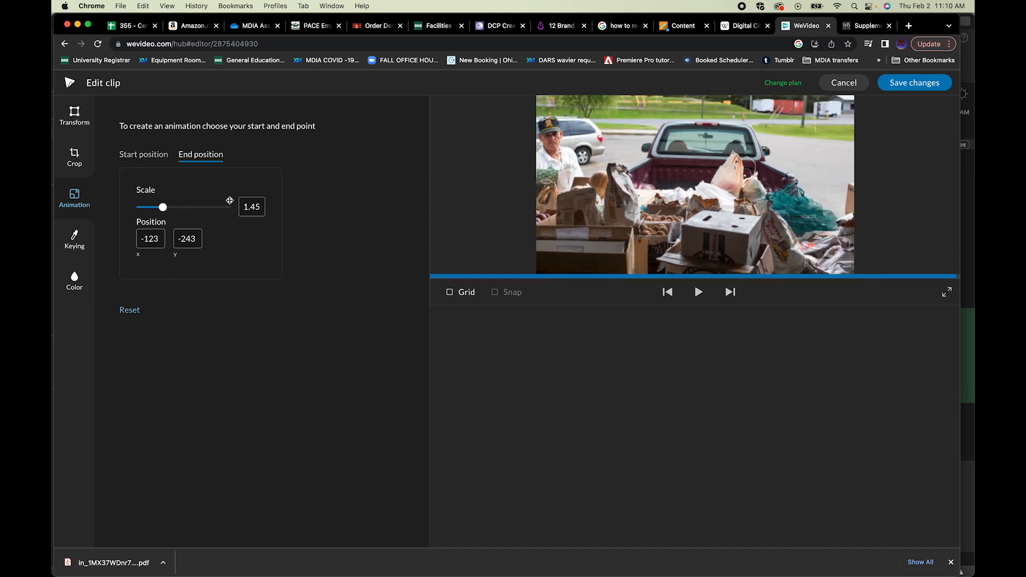
click(258, 207)
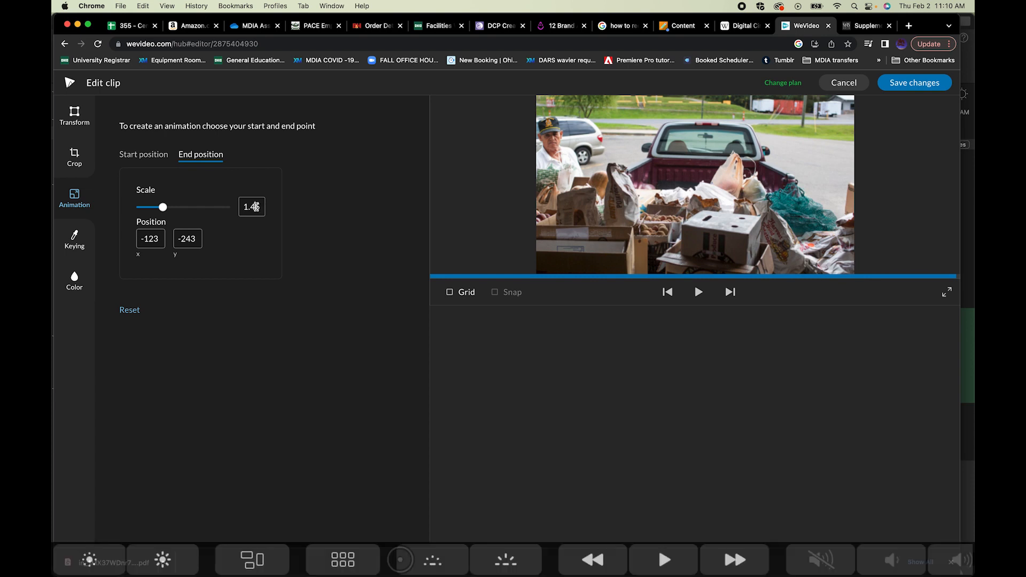
key(BackSpace)
text(6)
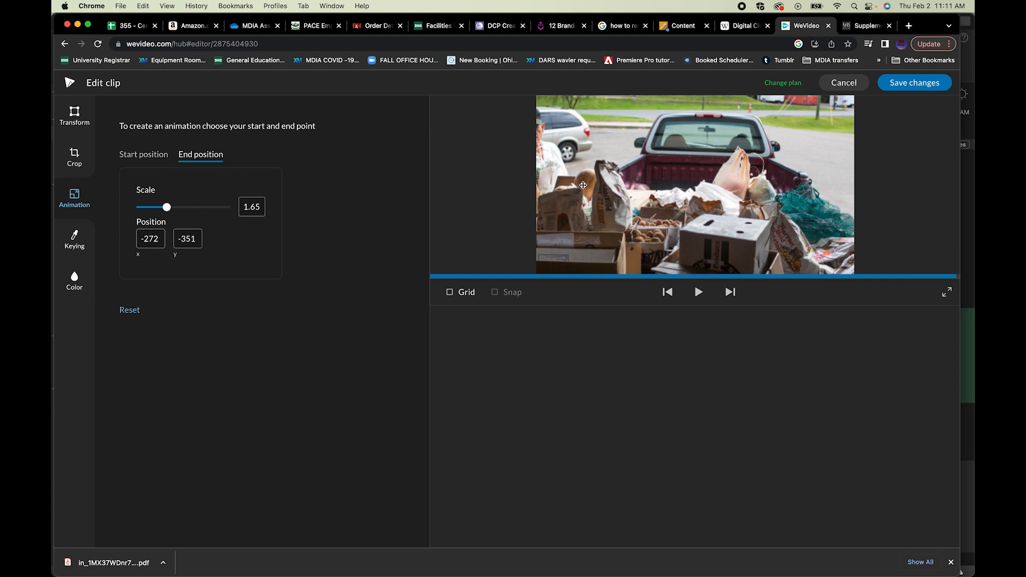
drag(583, 185, 607, 185)
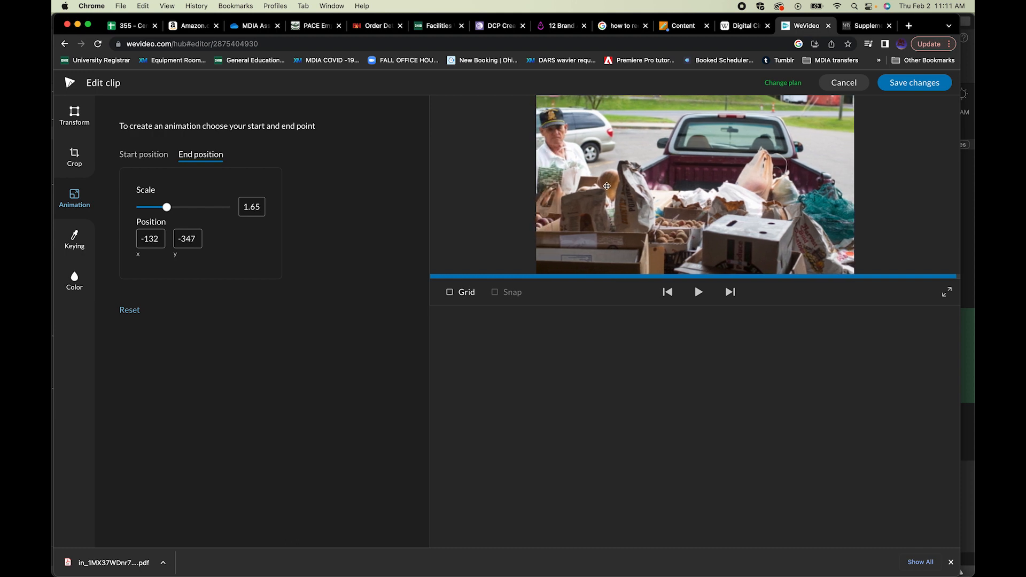
click(919, 84)
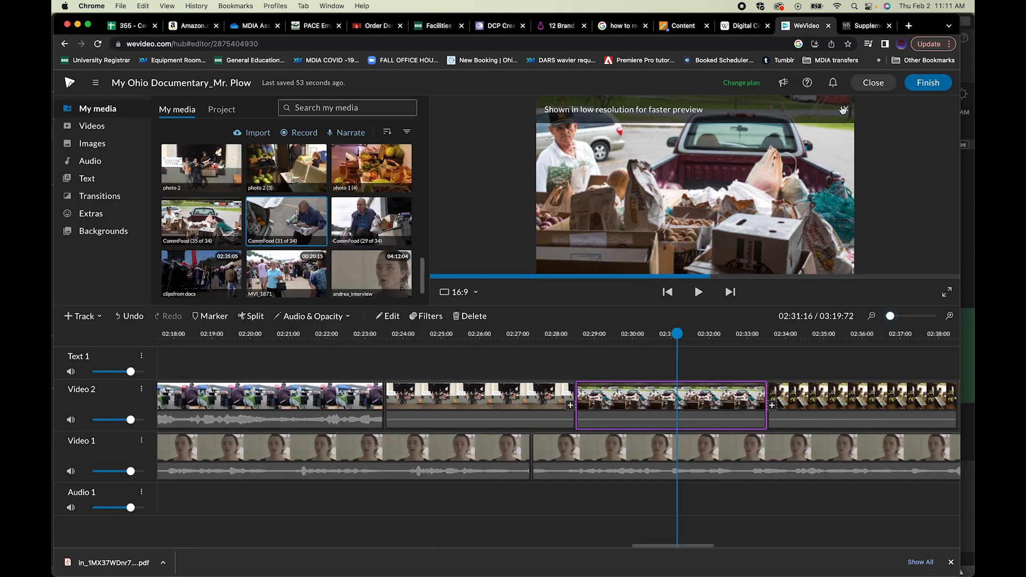
Play the timeline from just before the truck photo through its end to review the pan animation.
click(559, 333)
key(space)
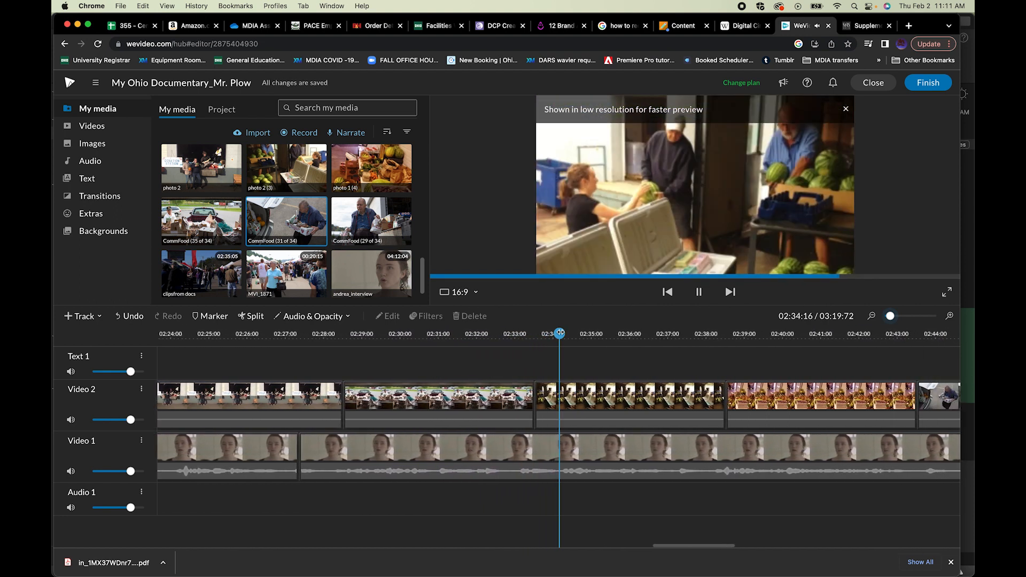
key(space)
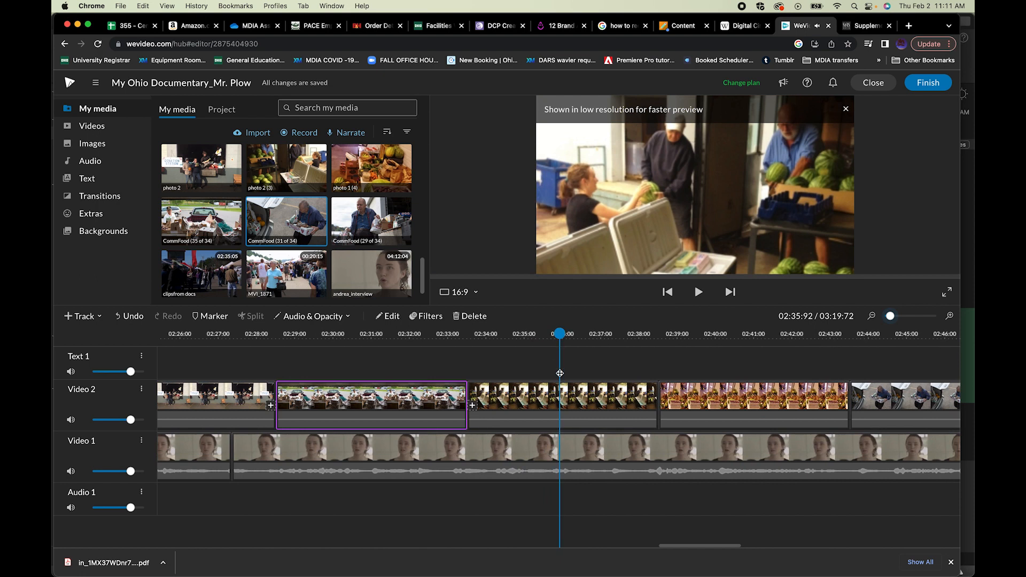
Animate the watermelon photo on Video 2 with an end position scale of 2.87, save the clip changes and preview the result.
double_click(547, 404)
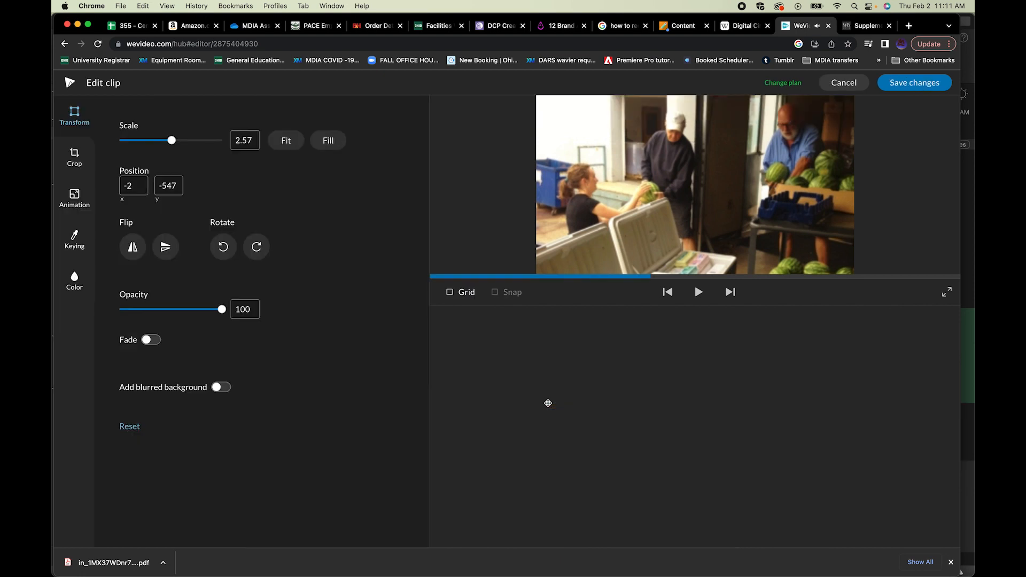
click(84, 186)
click(206, 156)
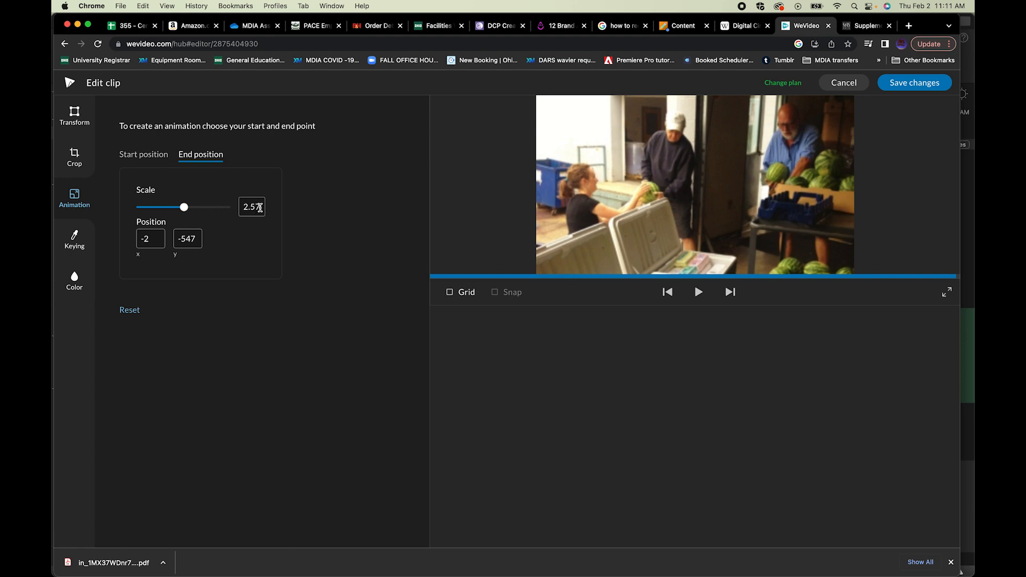
drag(184, 207, 184, 207)
drag(185, 208, 190, 208)
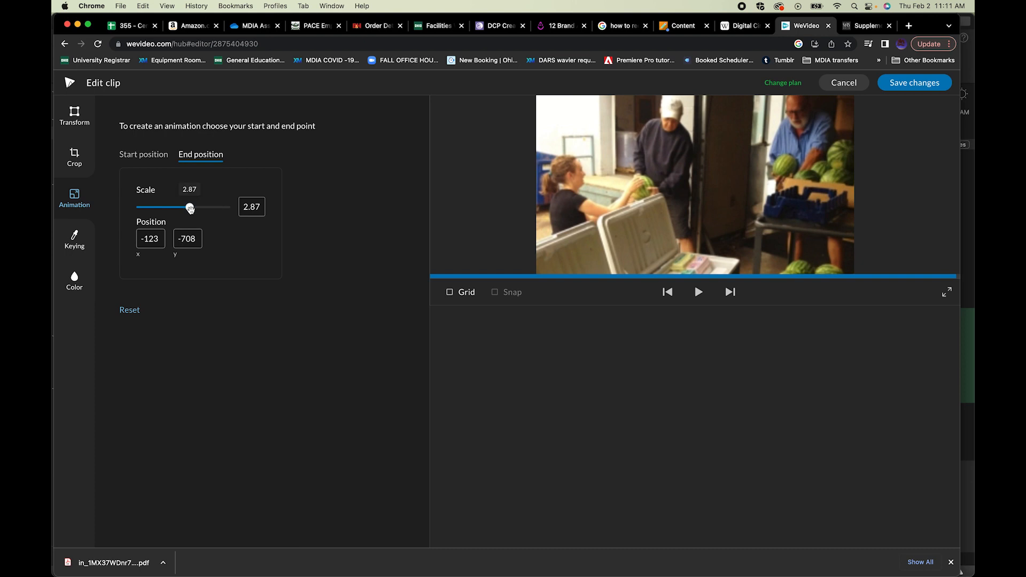
click(903, 84)
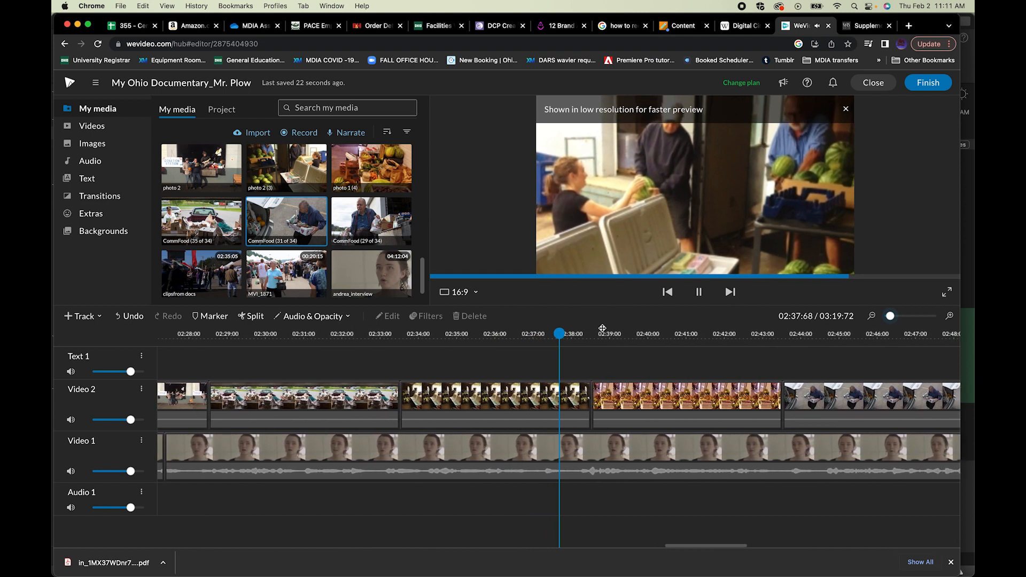
key(space)
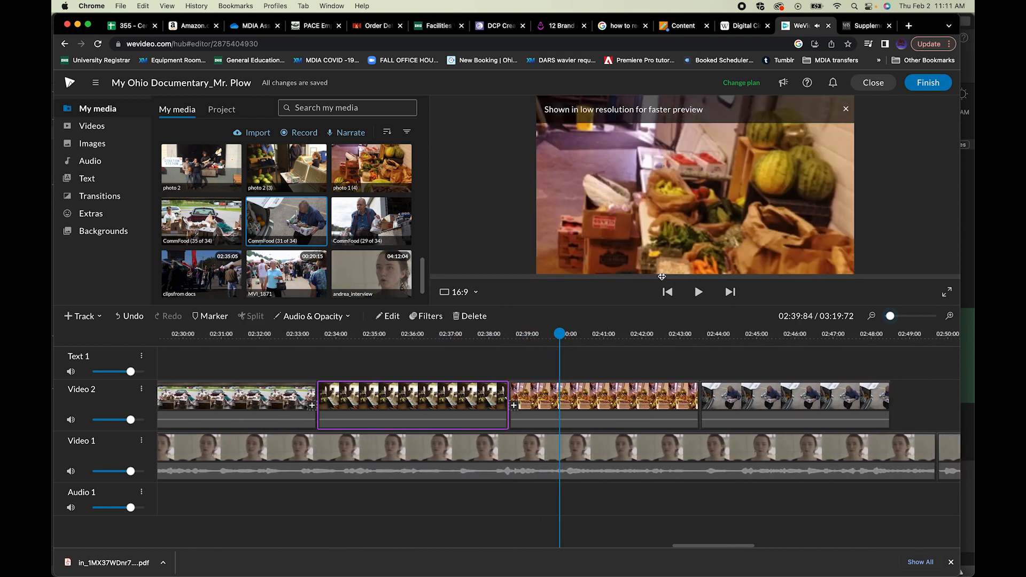
Delete the produce photo from Video 2 and move the photo of the man carrying a box into the gap.
click(589, 398)
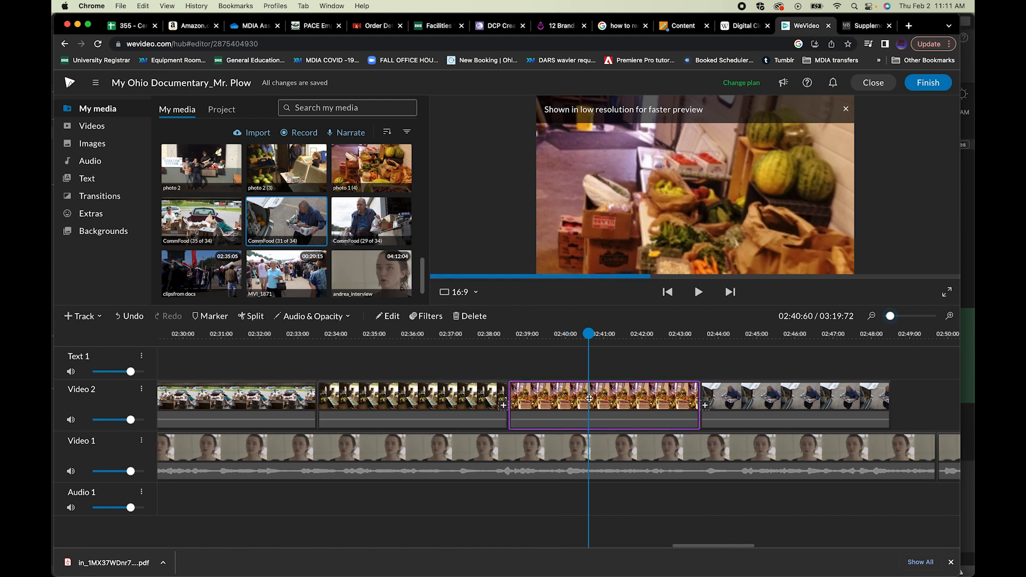
key(Delete)
click(755, 400)
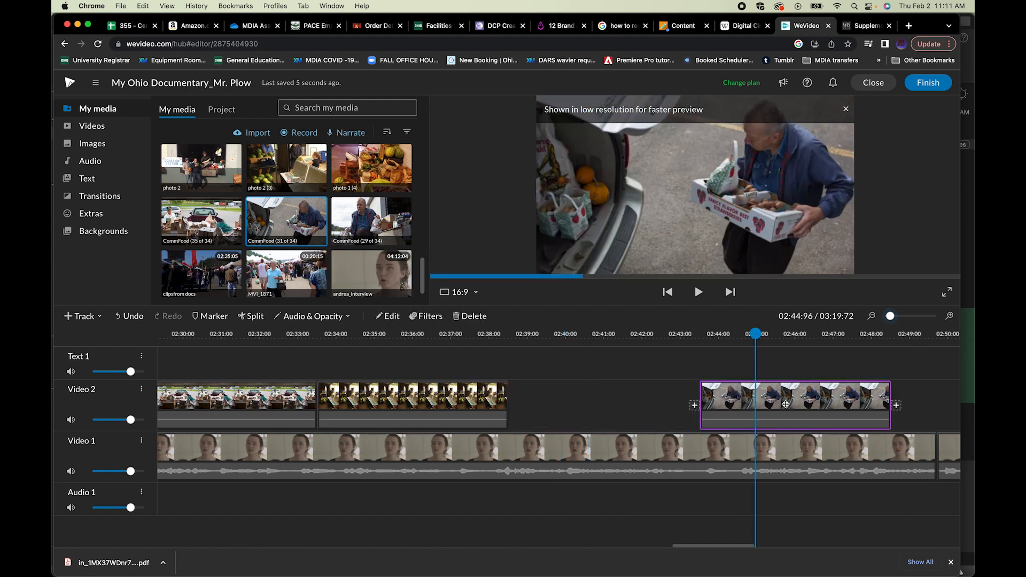
drag(796, 406, 603, 410)
Animate the box-carrying man photo with an end scale of 1.49 at about x -78, y -261, save the changes and play it back.
double_click(575, 400)
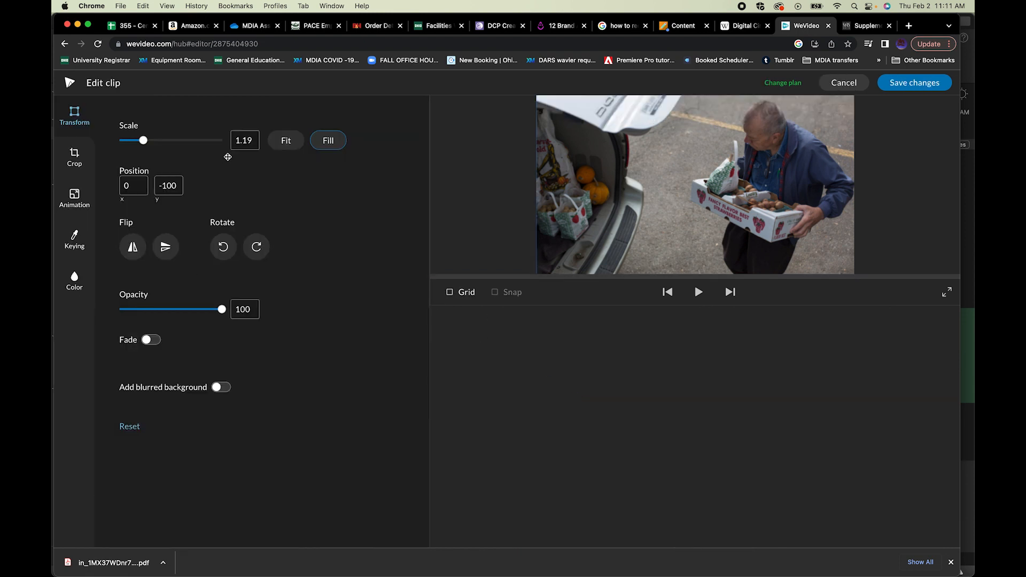
click(75, 194)
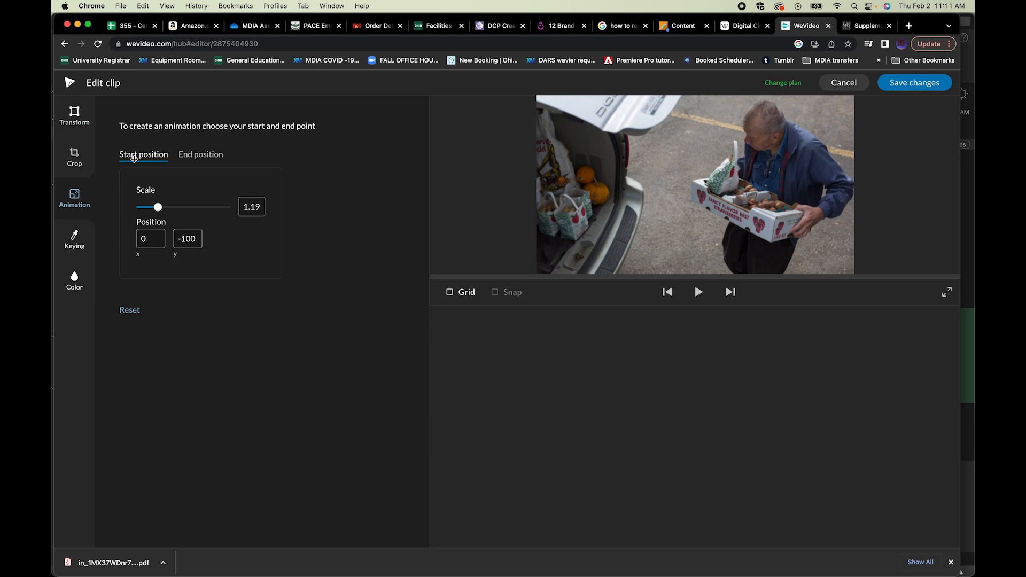
click(200, 156)
drag(158, 207, 162, 208)
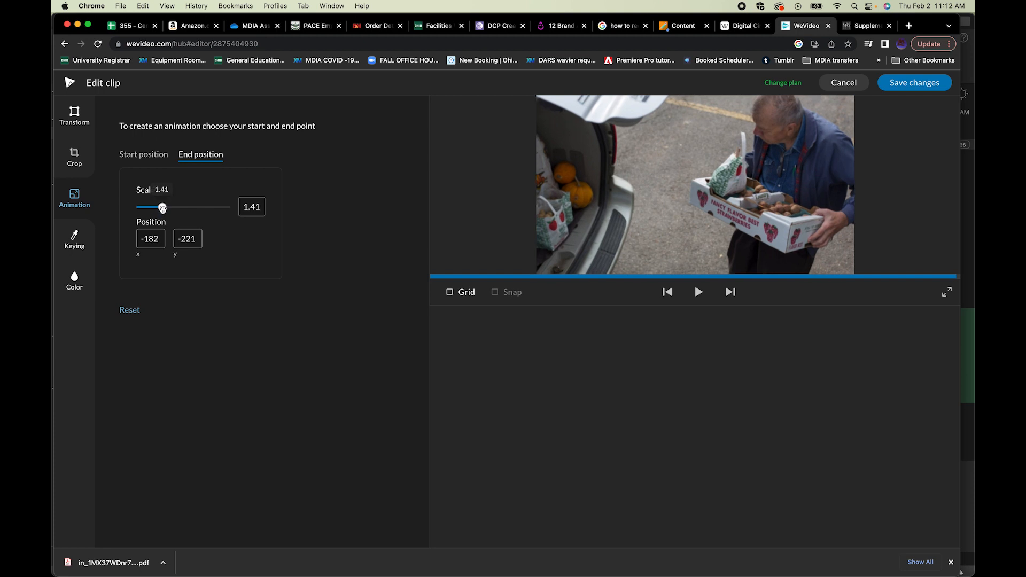
drag(162, 208, 164, 209)
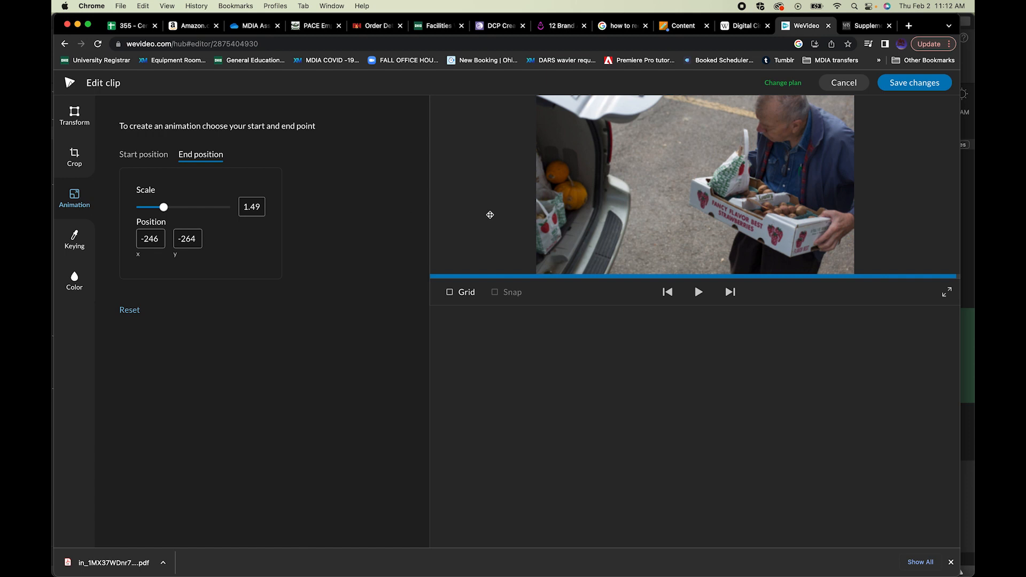
drag(679, 191, 707, 192)
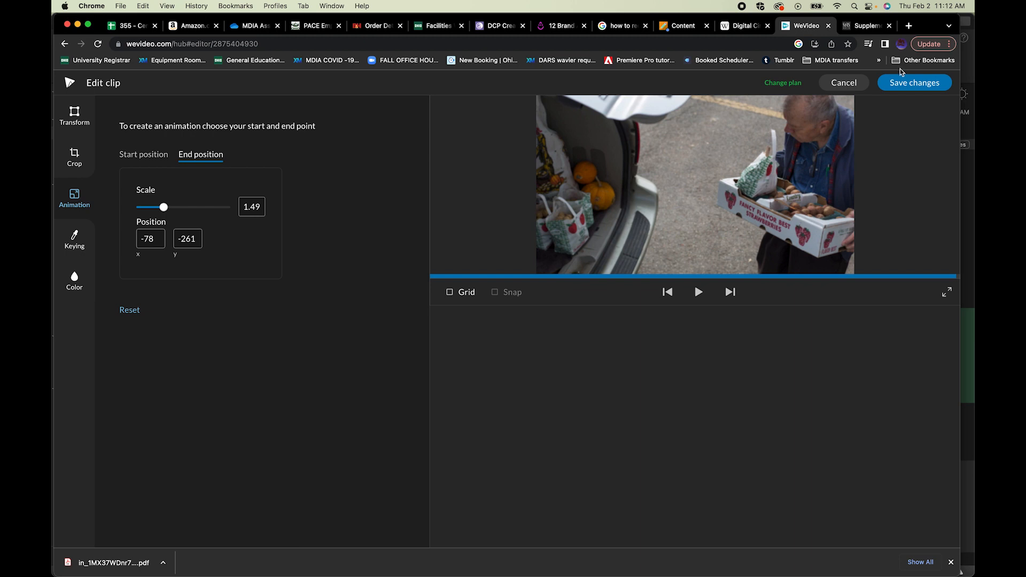
click(914, 82)
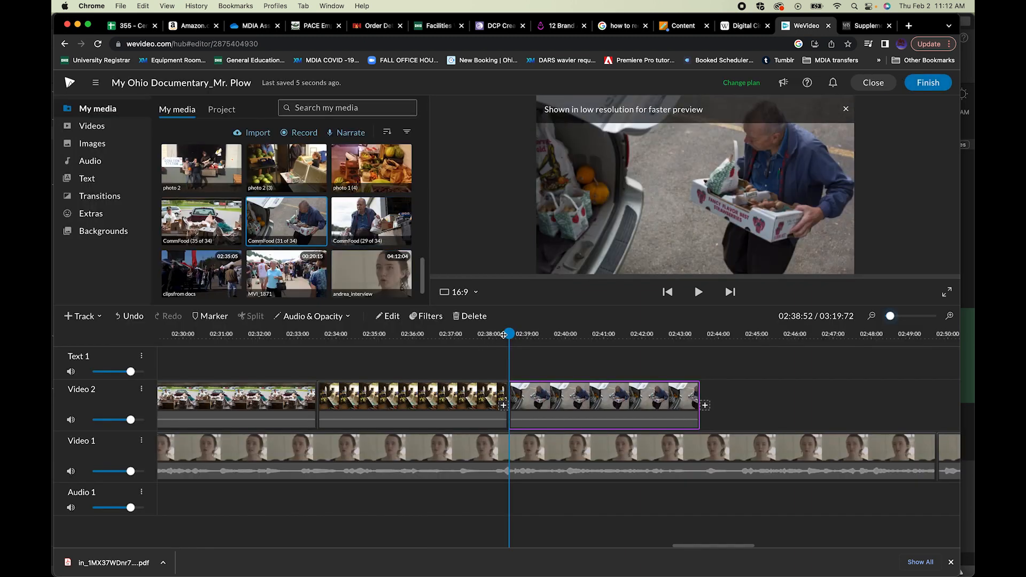
key(space)
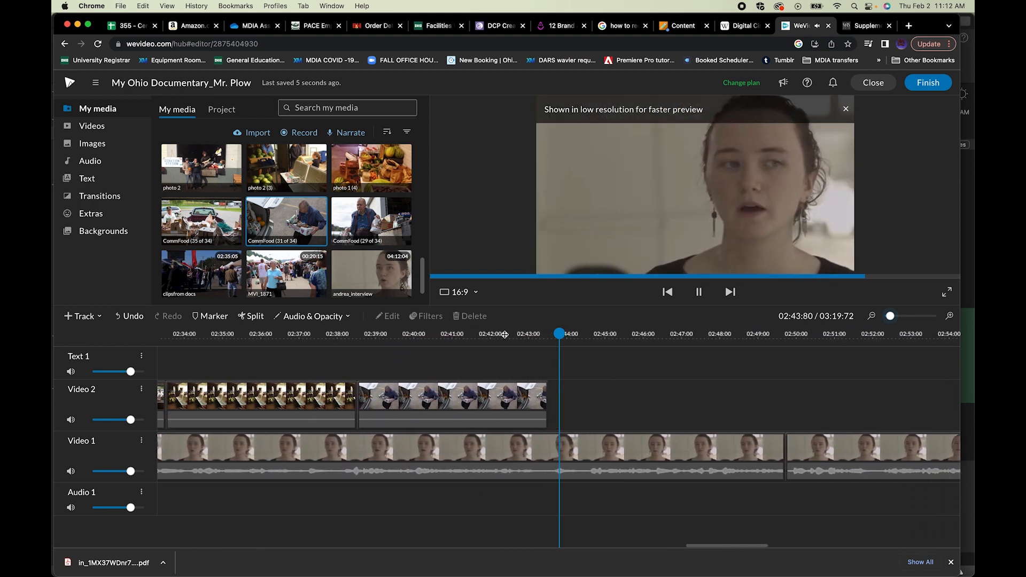
key(space)
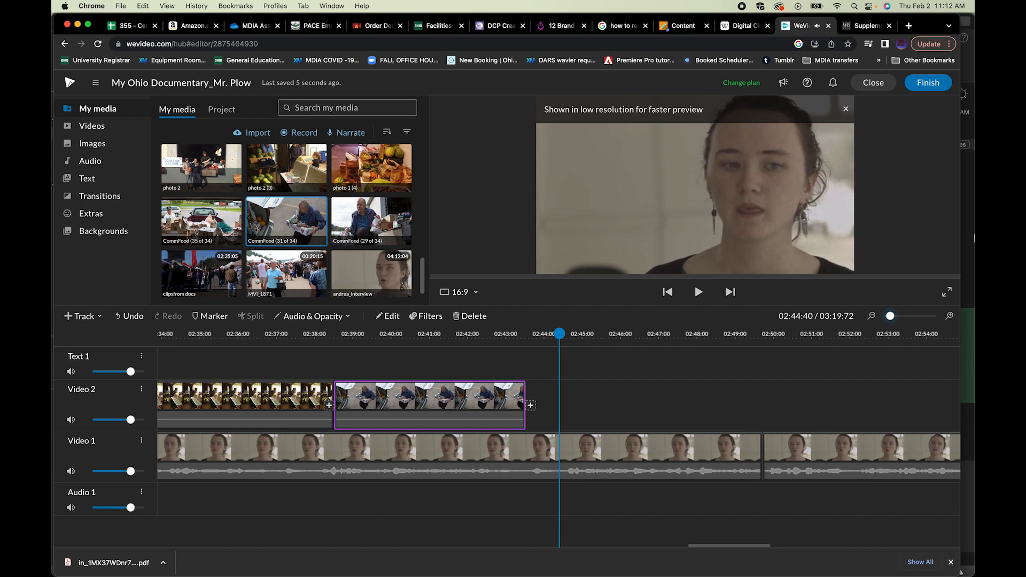
Turn the volume of the third market clip on Video 2 all the way down and save the clip changes.
drag(890, 316, 885, 316)
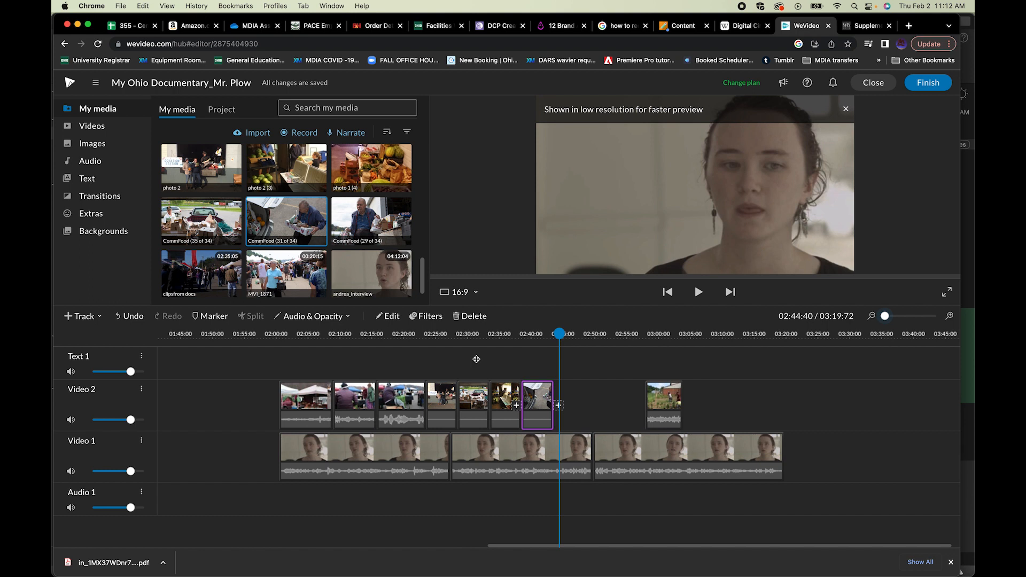
double_click(397, 392)
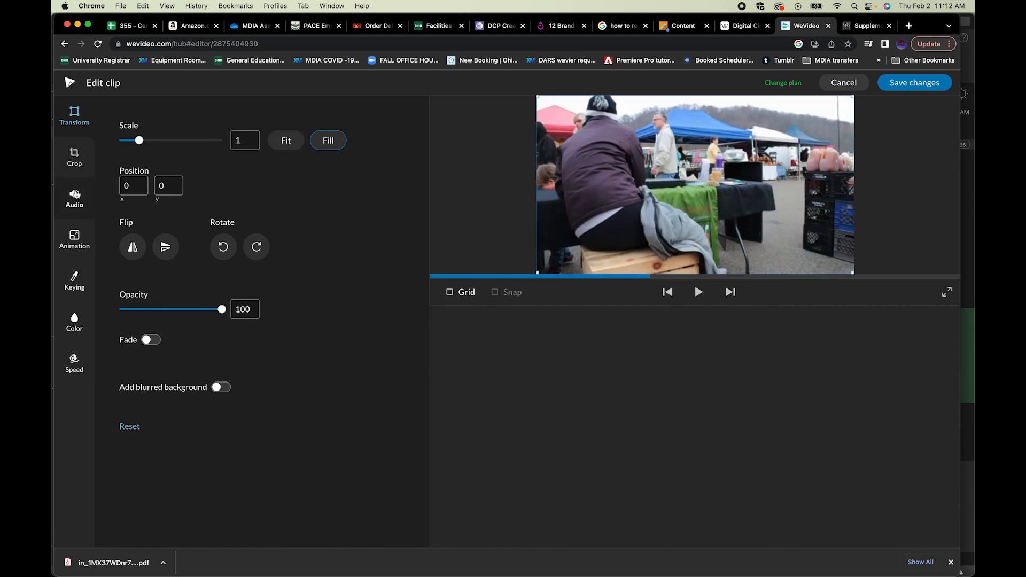
click(76, 195)
mouse_move(196, 140)
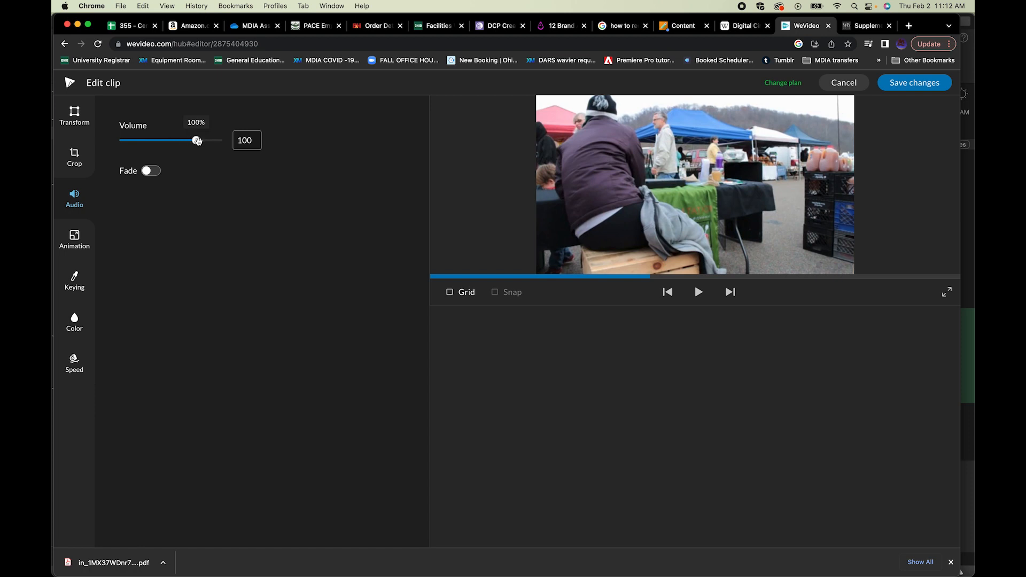
drag(197, 141, 119, 140)
click(927, 85)
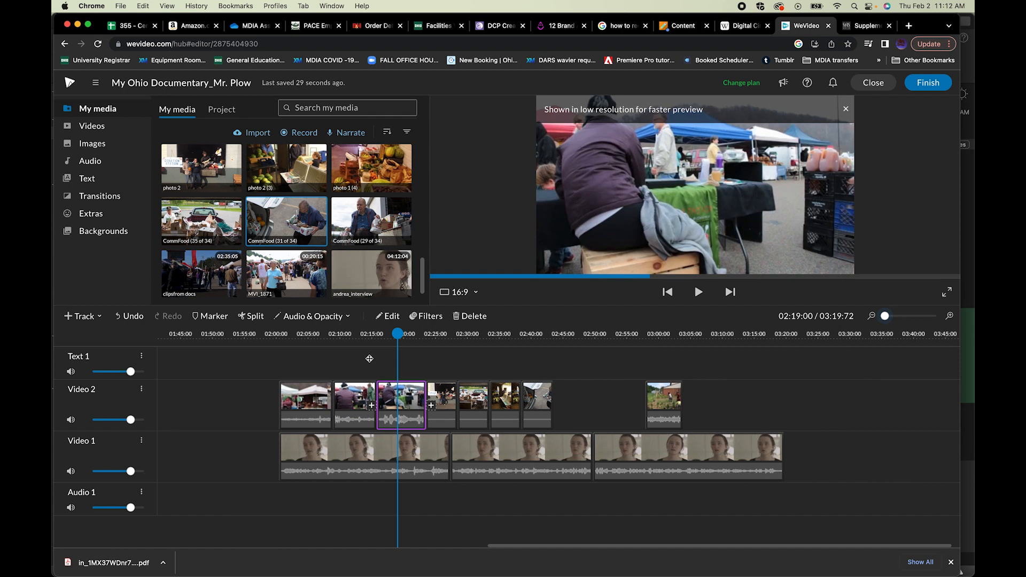
Play back the third market clip on Video 2 to check its audio.
click(354, 334)
key(space)
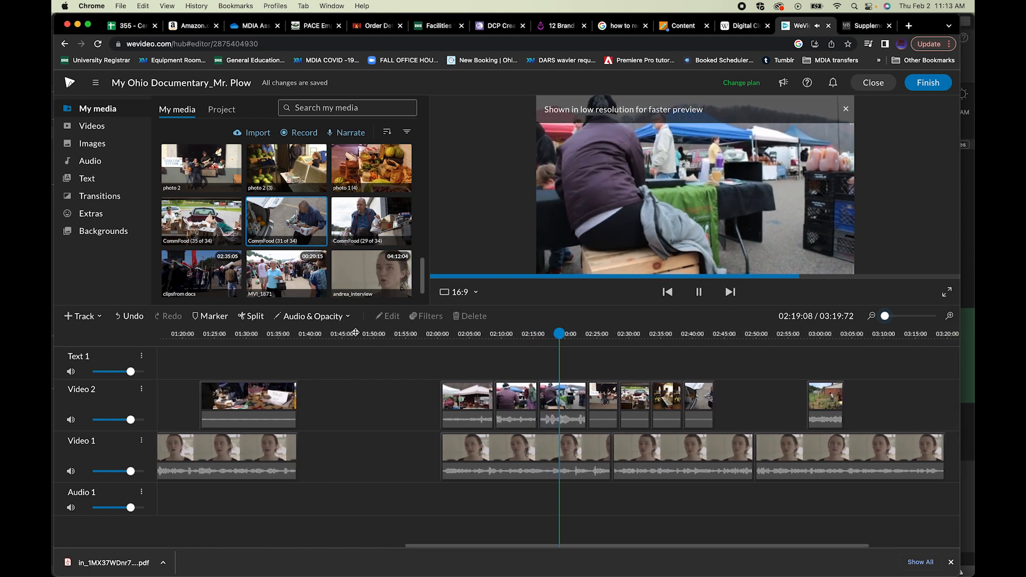
key(space)
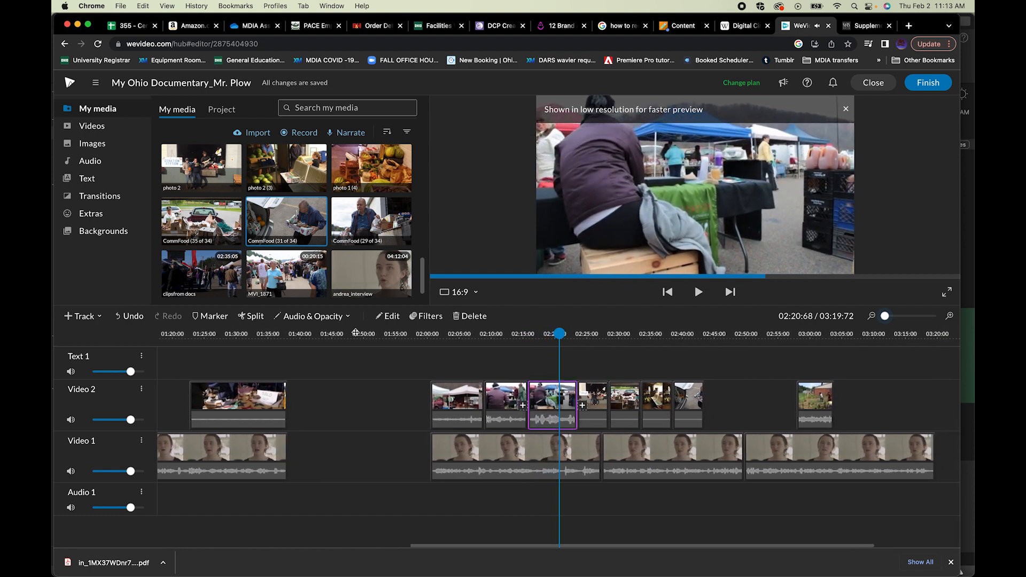
Open the first market clip on Video 2 for editing and review its keying, color, speed and transform settings.
double_click(465, 403)
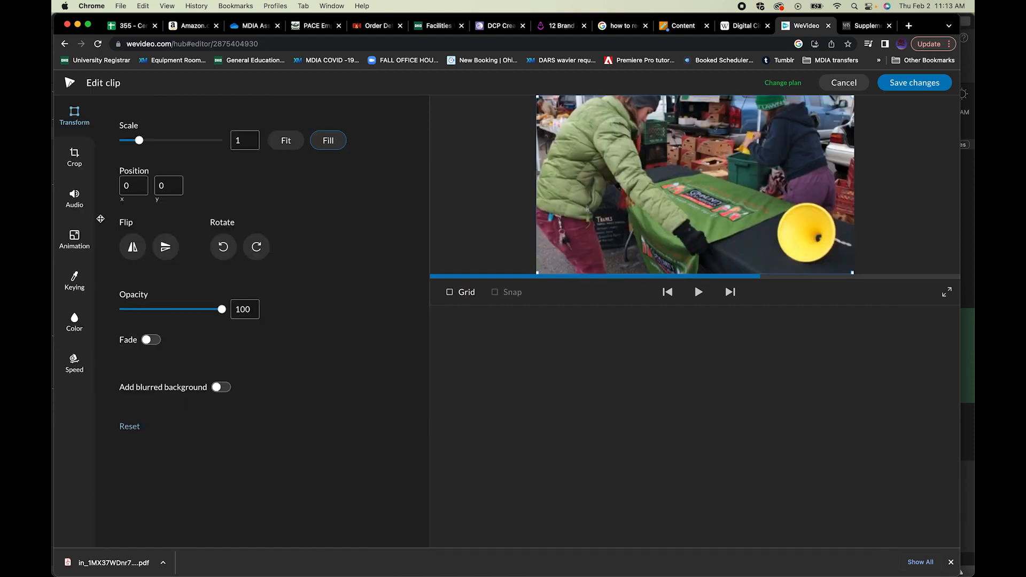
click(75, 280)
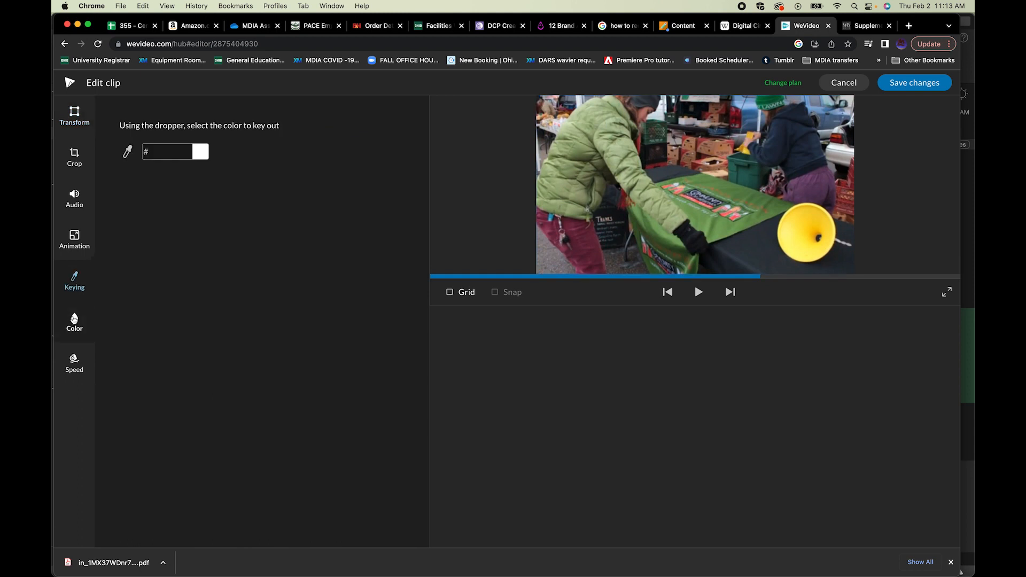
click(75, 320)
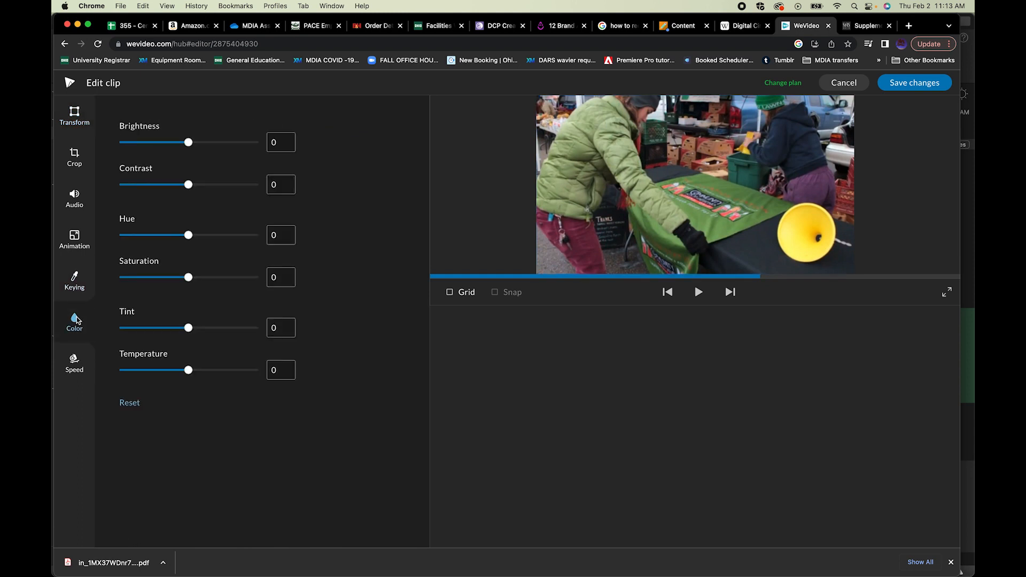
click(73, 360)
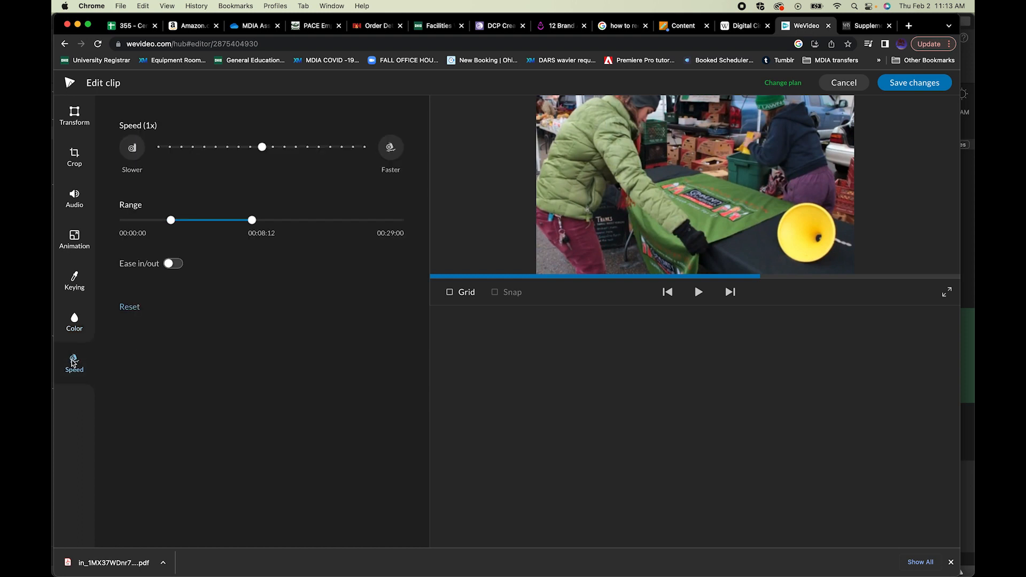
click(76, 111)
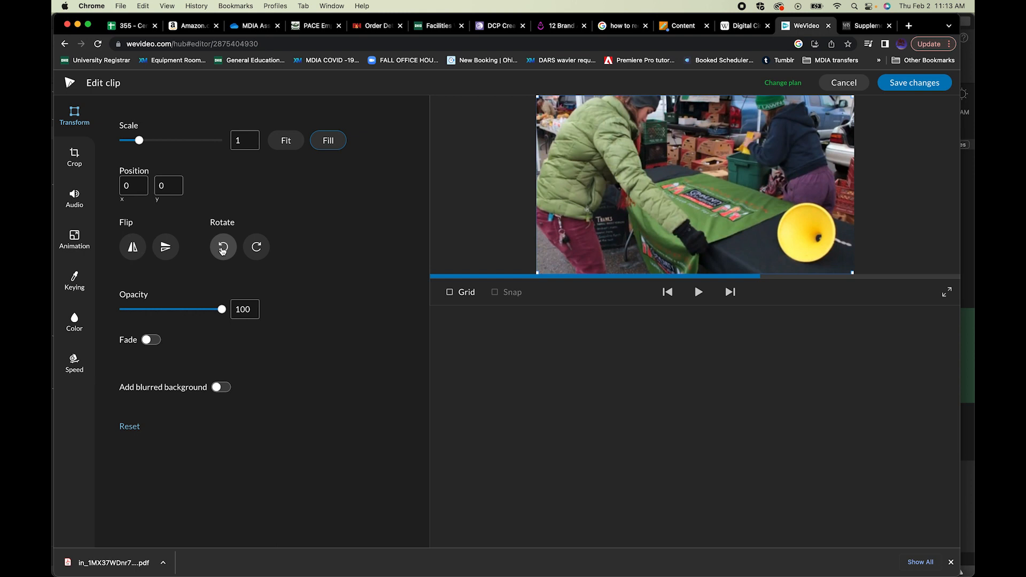
Try an opacity of 69 on the first market clip, restore it to 100 and save the clip changes.
mouse_move(222, 309)
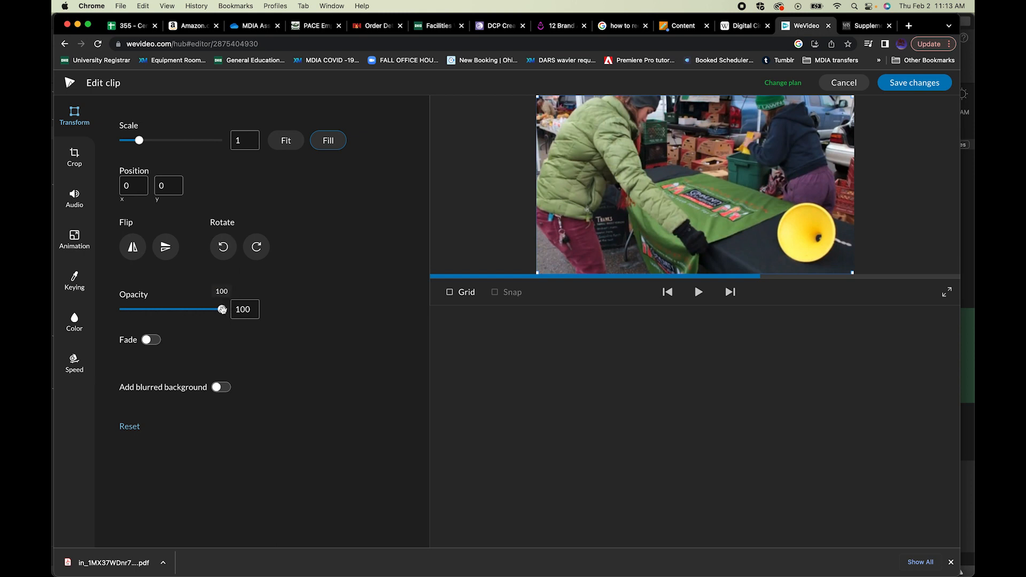
drag(222, 309, 190, 309)
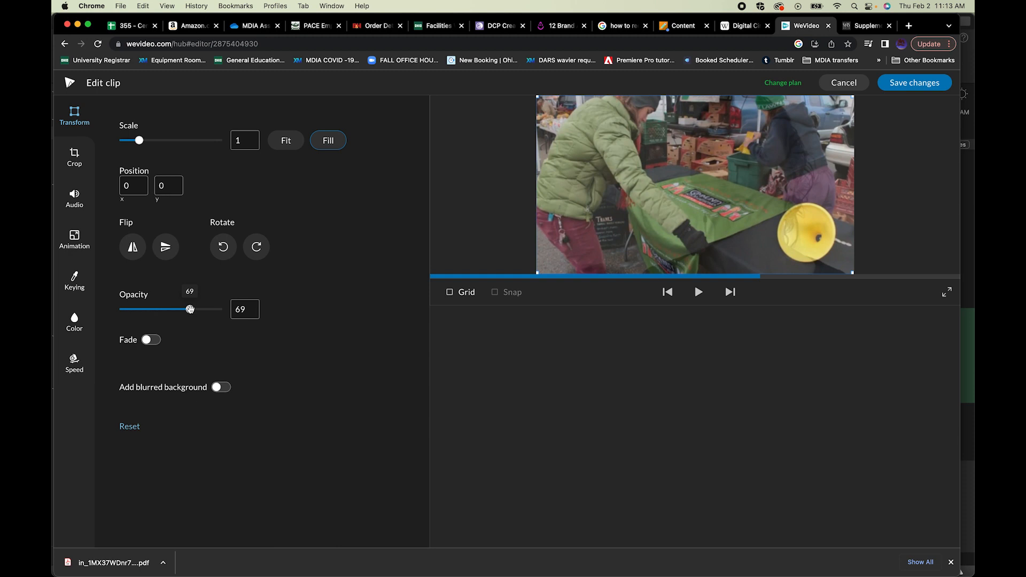
drag(190, 309, 240, 311)
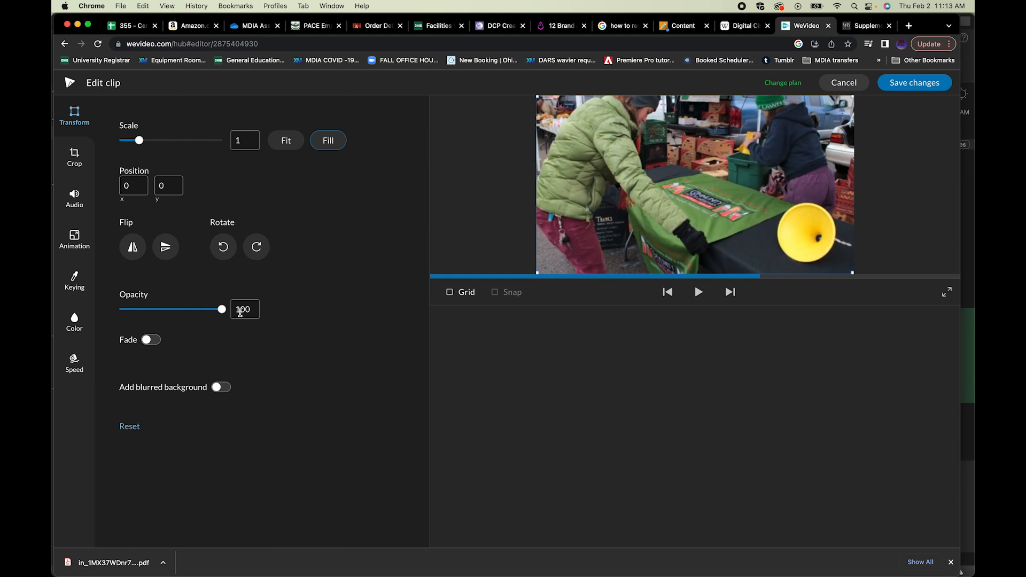
click(912, 83)
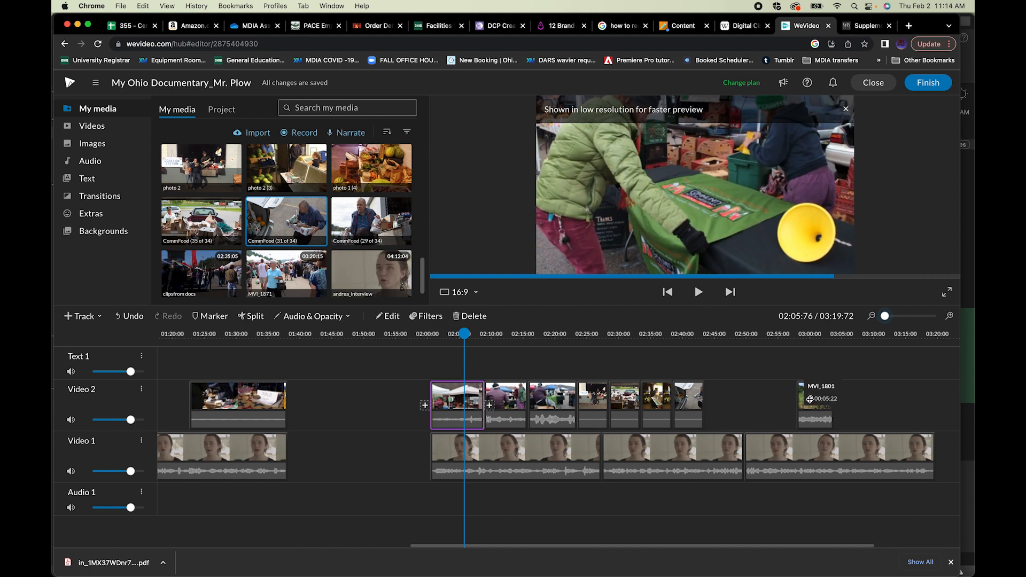
Delete the MVI_1801 garden clip at the end of Video 2.
scroll(321, 251, up, 4)
scroll(321, 251, up, 5)
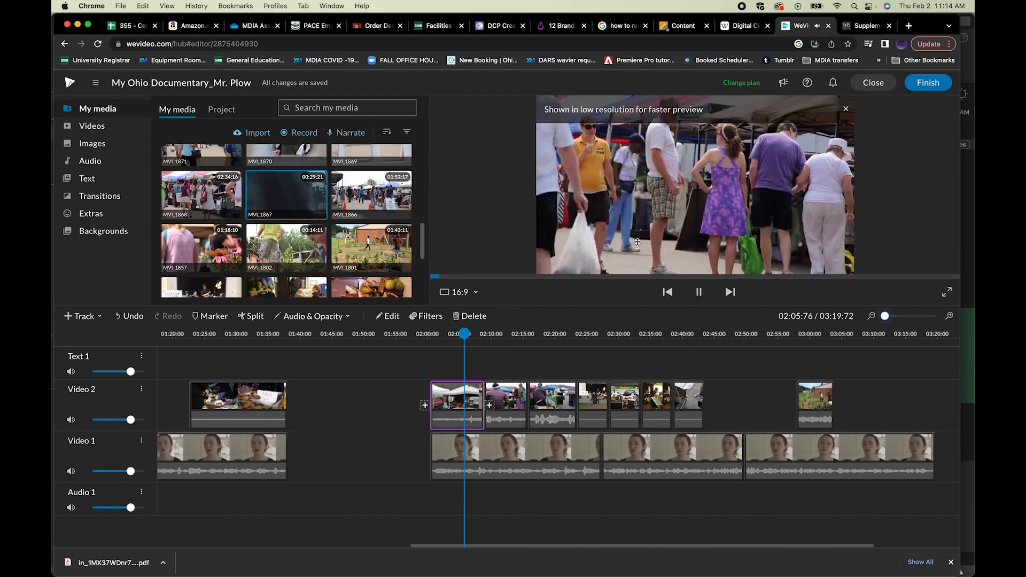
scroll(286, 237, up, 3)
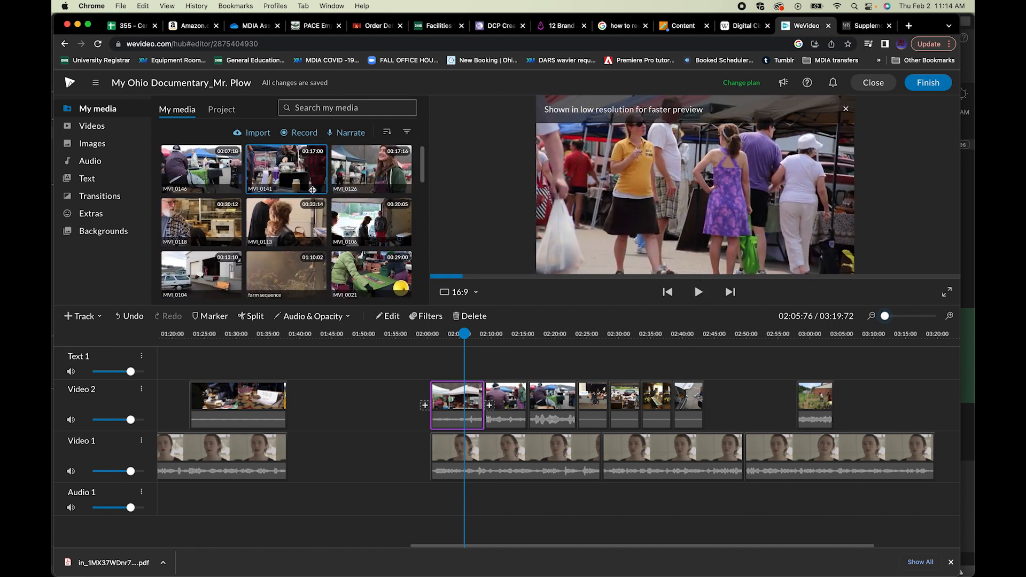
click(821, 404)
key(Delete)
Add MVI_0106 to Video 2, turn its volume all the way down and save the clip changes.
drag(371, 224, 775, 404)
double_click(775, 400)
click(75, 197)
drag(197, 140, 89, 145)
click(916, 83)
Trim the MVI_0106 clip and place it directly after the box-carrying man photo on Video 2.
mouse_move(745, 404)
mouse_down()
mouse_move(764, 405)
mouse_move(745, 404)
mouse_up()
drag(871, 402, 786, 401)
drag(764, 402, 723, 403)
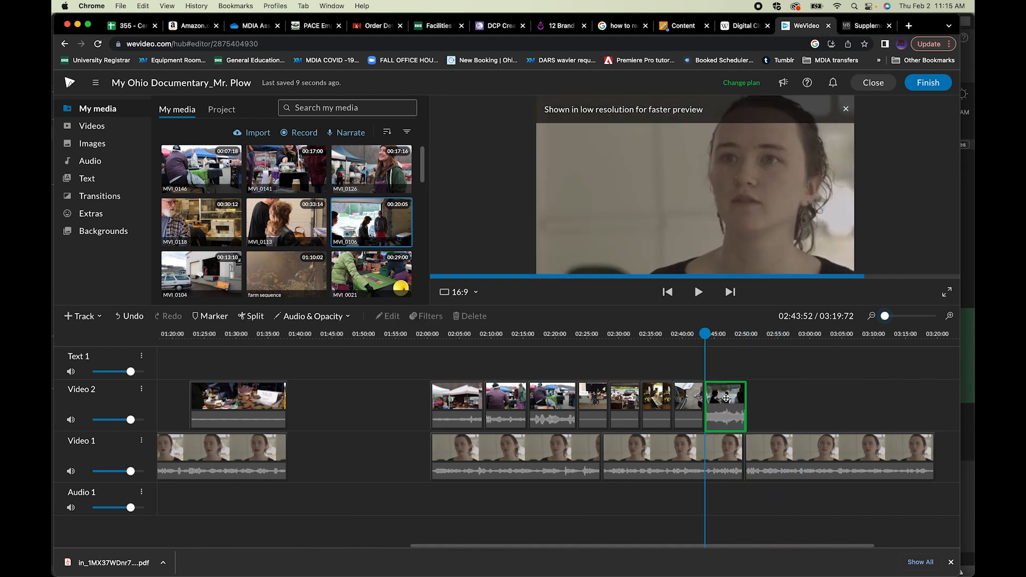
Delete the MVI_0106 clip from Video 2.
scroll(595, 411, right, 4)
click(567, 404)
drag(558, 403, 617, 400)
key(Delete)
Add the clipsfrom docs video to Video 2 at the start of the third interview clip.
scroll(286, 225, down, 10)
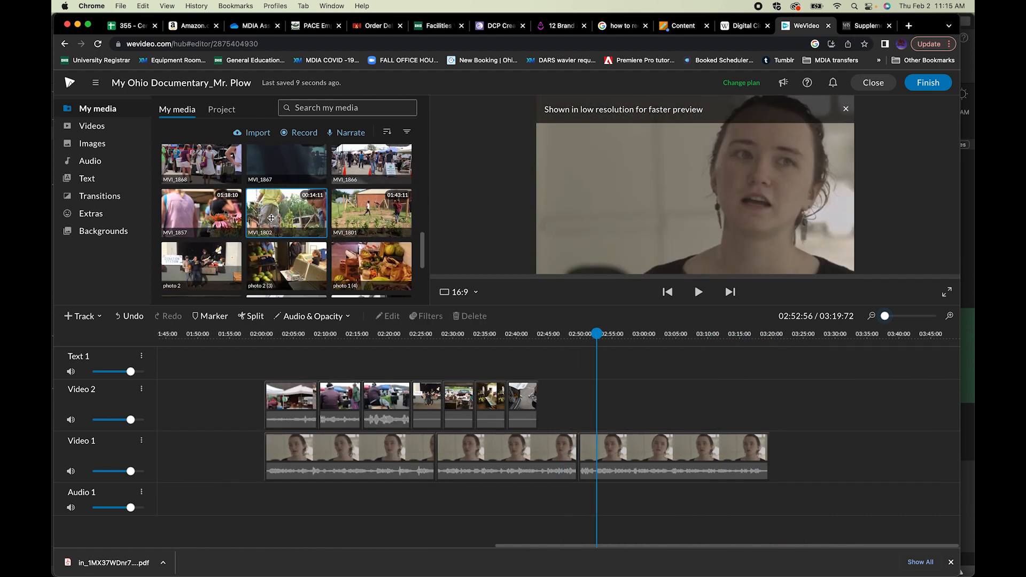
click(201, 268)
drag(200, 269, 598, 405)
scroll(718, 345, right, 7)
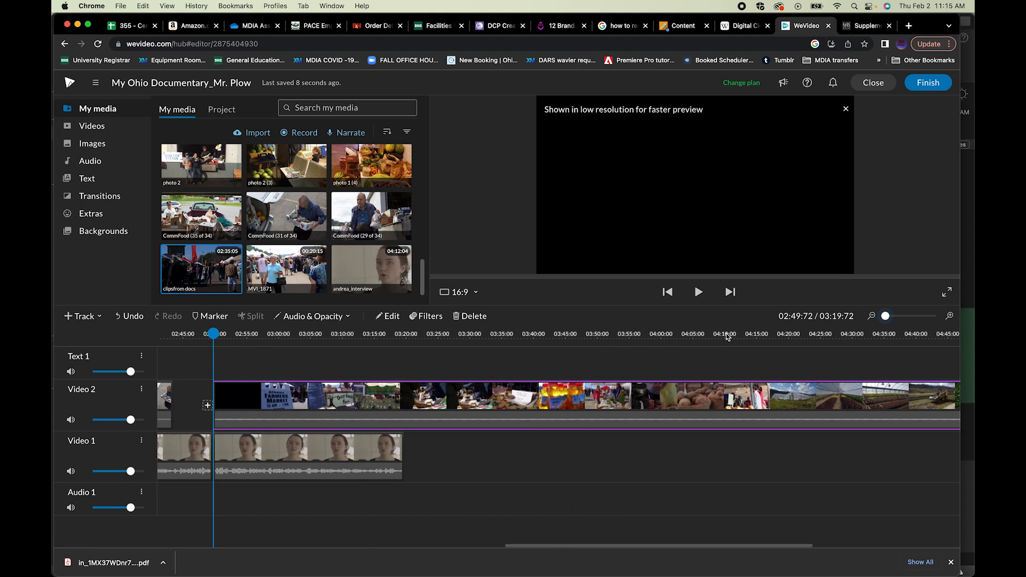
Split the clipsfrom docs clip at about 04:10 and delete the part before the split.
click(726, 335)
click(251, 316)
click(546, 403)
key(Delete)
Move the remaining clipsfrom docs footage earlier on Video 2 and trim its start.
scroll(674, 343, right, 1)
drag(718, 396, 271, 344)
click(364, 336)
click(339, 395)
drag(294, 394, 345, 392)
Cut an unwanted section out after the farm field shots and move the following clipsfrom docs segment up beside them.
drag(429, 333, 536, 339)
click(428, 396)
click(252, 316)
key(s)
click(513, 455)
click(252, 316)
click(495, 396)
key(Delete)
click(563, 398)
drag(564, 398, 463, 398)
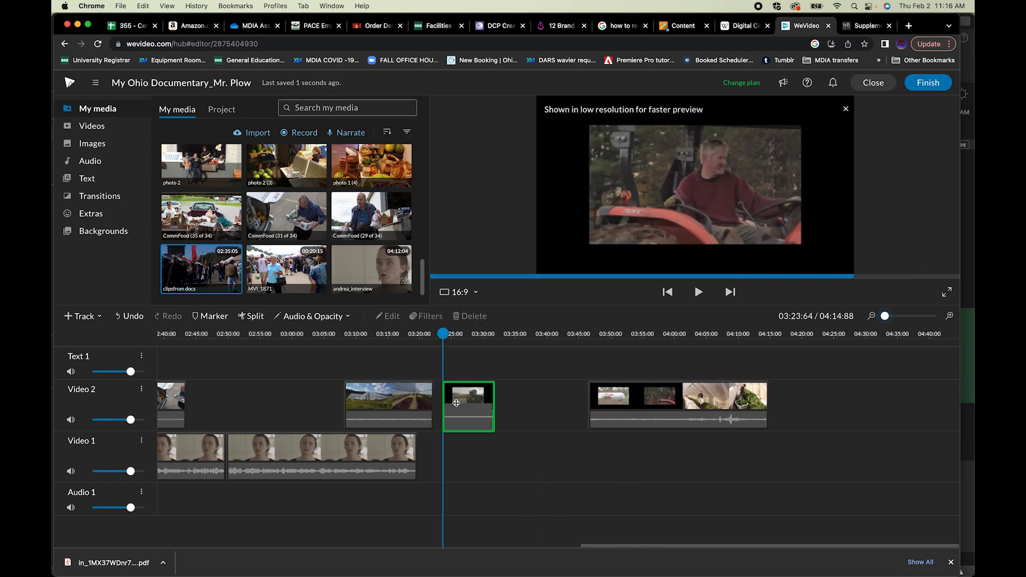
Split the last clipsfrom docs segment near its start, delete the part before the split and trim the segment's end.
click(624, 333)
click(617, 366)
key(s)
click(597, 422)
key(Delete)
drag(767, 405, 626, 398)
Select the clipsfrom docs segments on Video 2 and move them earlier so they sit above the interview clips.
click(687, 398)
shift+click(735, 398)
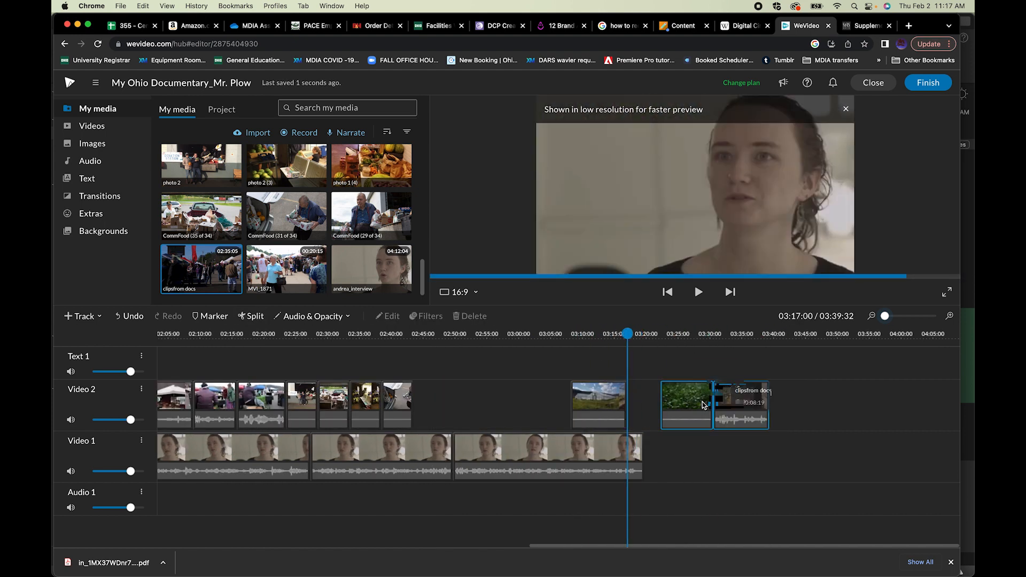
drag(735, 398, 700, 399)
shift+click(635, 398)
drag(635, 398, 477, 398)
Shorten the three market clips on Video 2 and close the gaps between them.
drag(407, 397, 393, 396)
drag(358, 396, 349, 397)
mouse_move(314, 397)
mouse_down()
mouse_move(305, 397)
mouse_move(324, 398)
mouse_up()
drag(364, 399, 346, 399)
Select the four still photos on Video 2 and move them together directly after the shortened market clips.
click(457, 399)
shift+click(427, 399)
shift+click(491, 398)
shift+click(521, 398)
drag(521, 398, 490, 398)
Shorten the farm field segment by cutting off its end at about 02:48 and move it directly after the box-carrying man photo.
drag(592, 397, 576, 397)
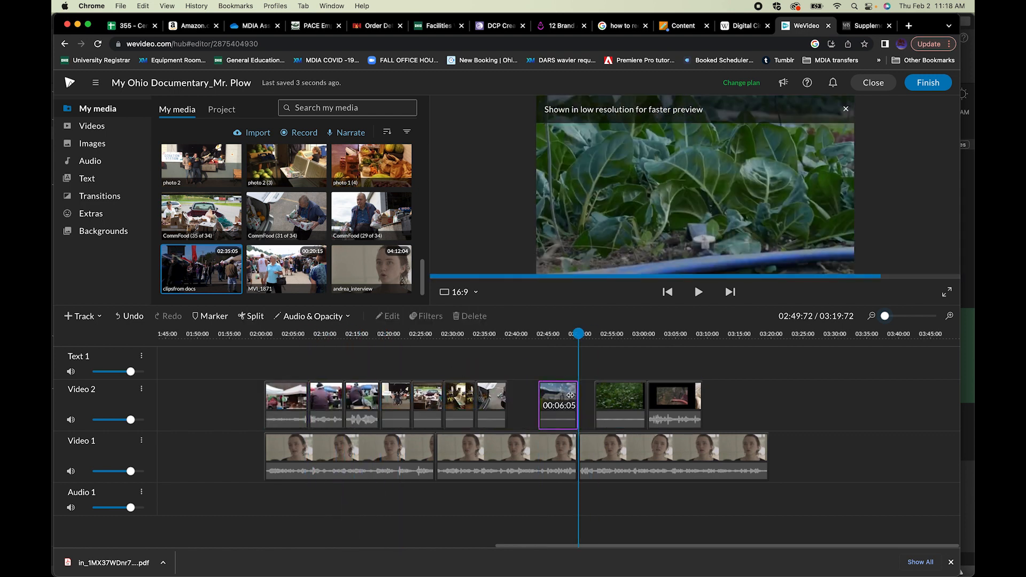
click(538, 333)
key(space)
click(558, 399)
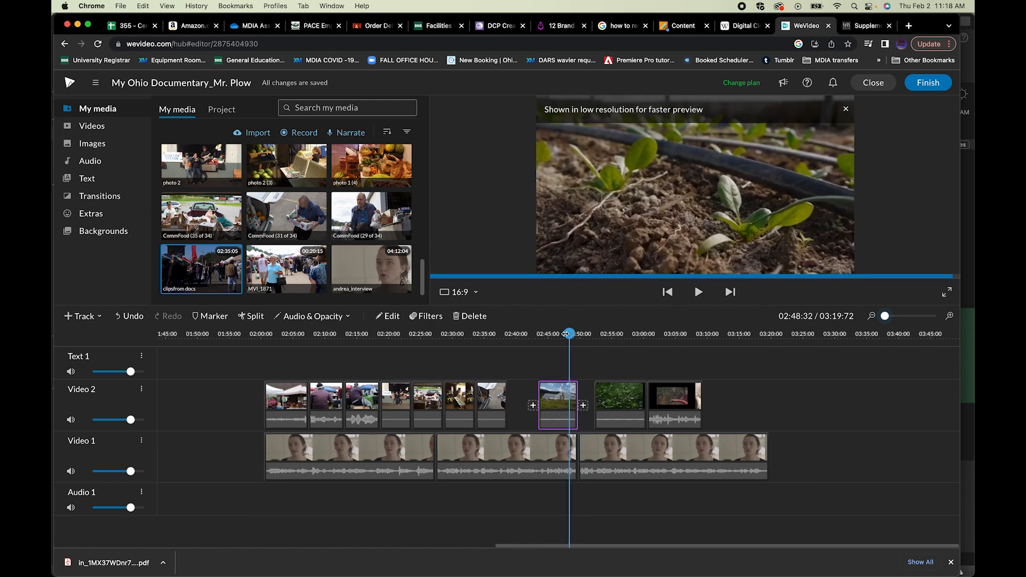
click(265, 316)
click(576, 398)
key(Delete)
drag(556, 398, 524, 398)
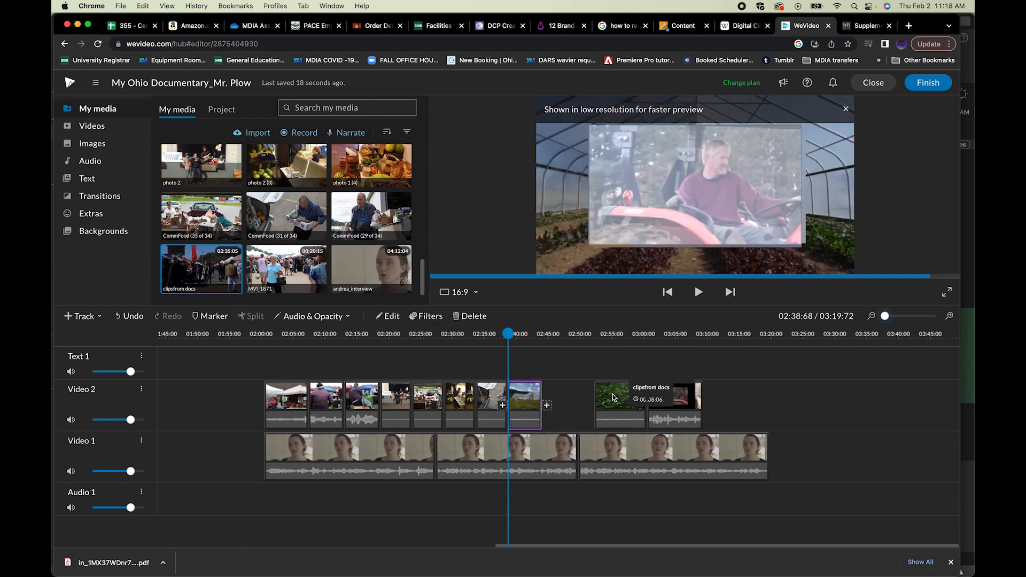
Move the green plants segment directly after the farm field segment, then scale up the last clipsfrom docs segment and save.
drag(620, 398, 568, 398)
double_click(673, 398)
drag(139, 140, 151, 141)
click(914, 83)
Reopen the last clipsfrom docs segment, save its clip changes and trim it beside the green plants segment.
double_click(601, 398)
click(914, 83)
drag(596, 397, 610, 398)
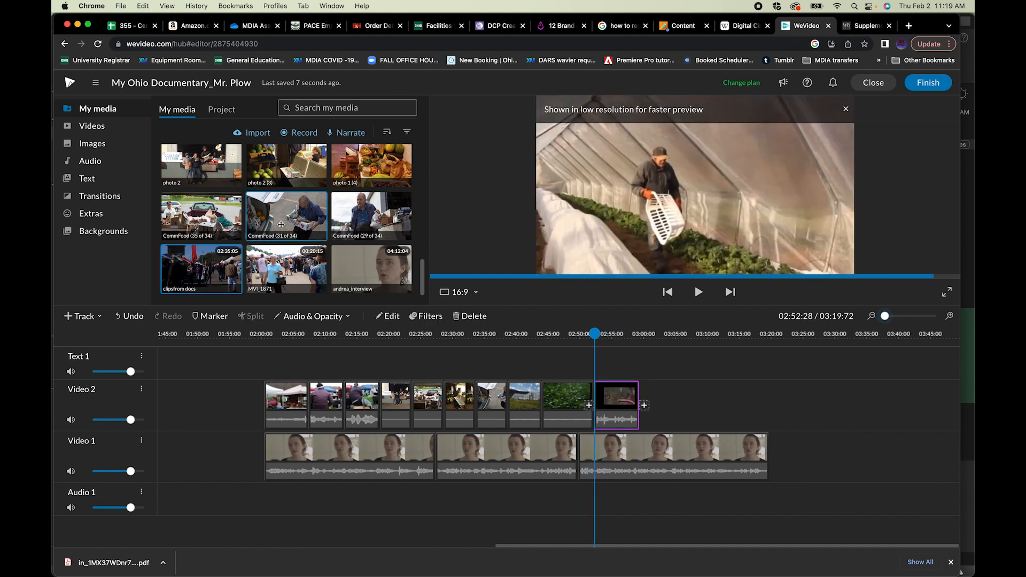
Add MVI_1801 to Video 2 after the last clip, adjust its audio and save the clip changes.
scroll(286, 256, up, 2)
drag(372, 218, 746, 402)
double_click(747, 401)
click(77, 201)
click(914, 82)
Split the MVI_1801 clip, delete the excess and move the rest directly after the last clipsfrom docs segment.
scroll(747, 395, right, 4)
click(702, 335)
click(251, 316)
key(Delete)
drag(840, 393, 585, 393)
drag(855, 395, 654, 398)
Add MVI_0106 to Video 2 after the garden clip, turn its volume all the way down and save the changes.
scroll(296, 234, up, 6)
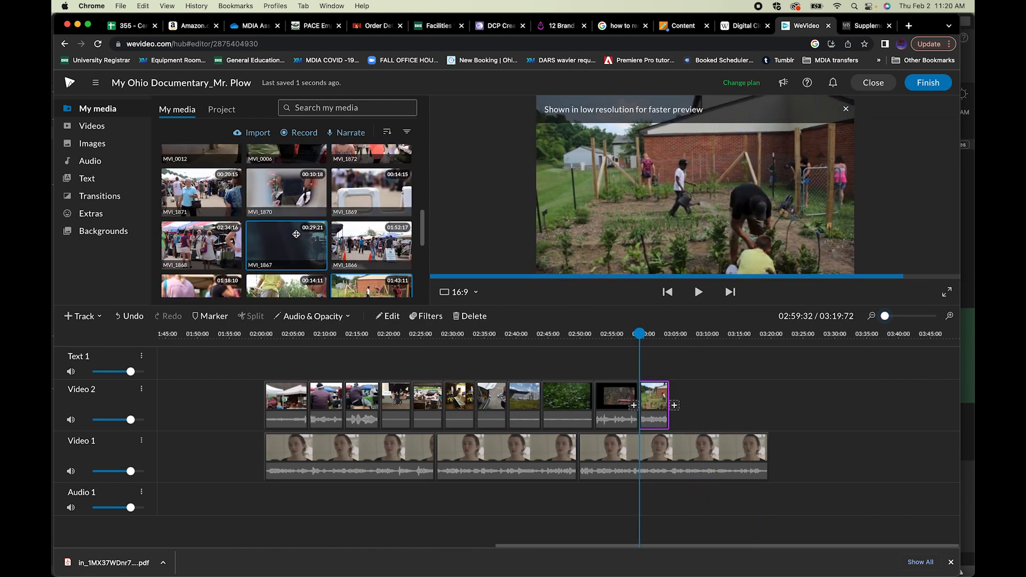
scroll(296, 234, up, 2)
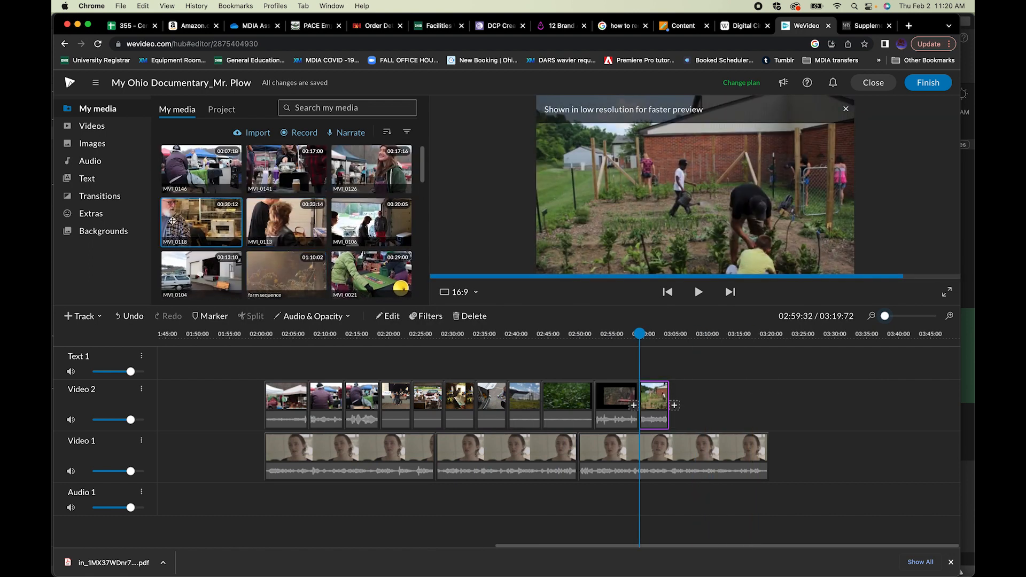
click(698, 291)
click(376, 239)
drag(368, 230, 702, 400)
double_click(702, 400)
click(75, 198)
drag(197, 140, 100, 145)
click(915, 83)
Trim the end of the MVI_0106 clip, preview it and move it directly after the garden clip.
drag(839, 394, 735, 393)
click(708, 333)
key(space)
drag(724, 398, 682, 397)
Add MVI_0104 to Video 2 with its volume turned all the way down, and place it directly after the MVI_0106 clip.
drag(201, 273, 753, 398)
double_click(761, 399)
click(77, 197)
drag(197, 140, 100, 144)
click(911, 83)
drag(753, 393, 711, 397)
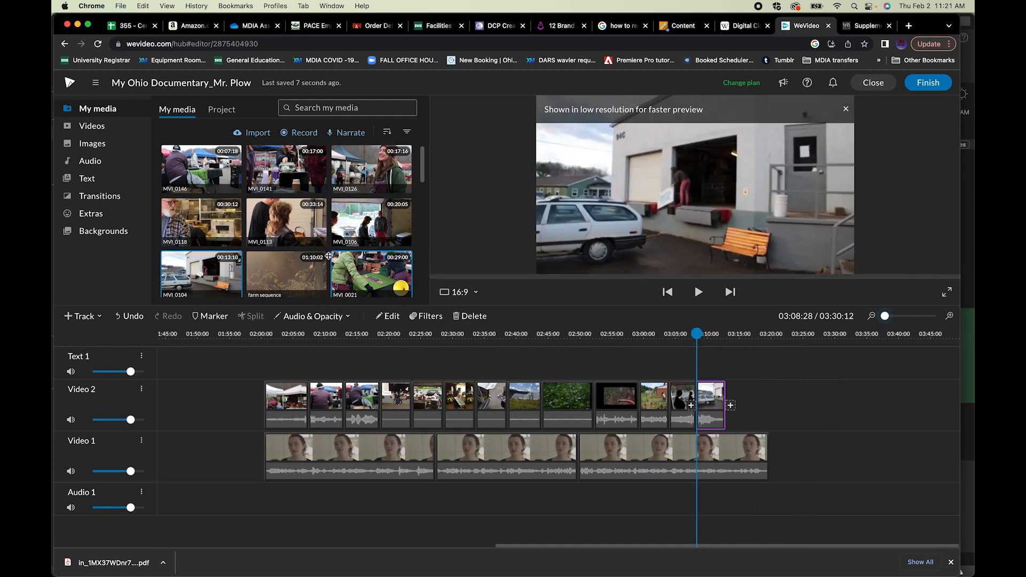
Add the MVI_0018 donation station clip to Video 2, set its volume to 0 and save the changes.
scroll(287, 224, down, 2)
drag(196, 211, 740, 399)
double_click(759, 399)
click(77, 200)
drag(197, 140, 97, 142)
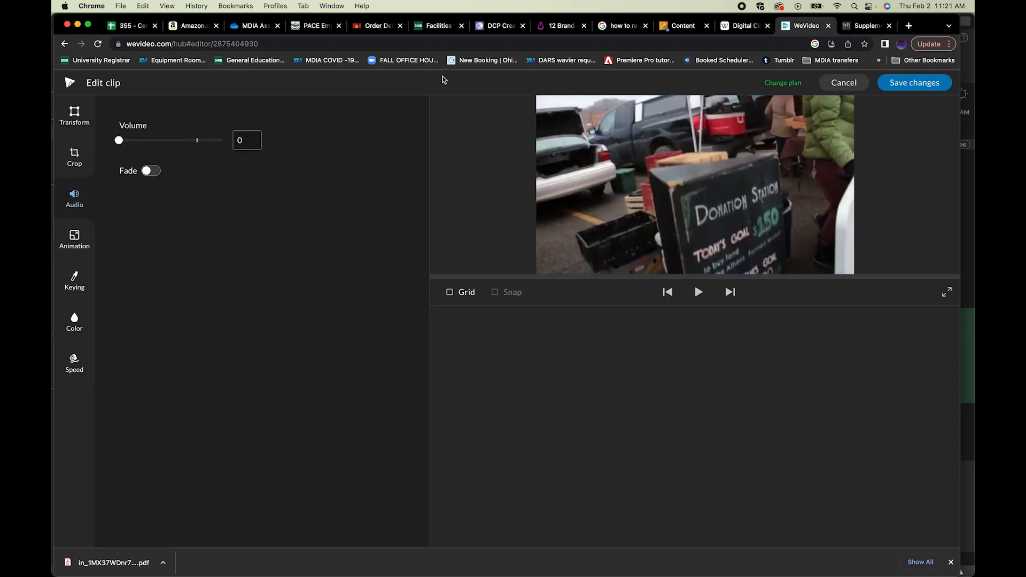
click(911, 83)
Split the MVI_0018 clip at about 03:25 and delete the part before the split.
scroll(625, 342, right, 3)
click(648, 334)
click(252, 317)
click(599, 397)
key(Delete)
Split the donation station clip at 03:31:20, delete the remainder and move the kept part directly after the MVI_0104 clip.
drag(599, 334, 686, 334)
click(251, 316)
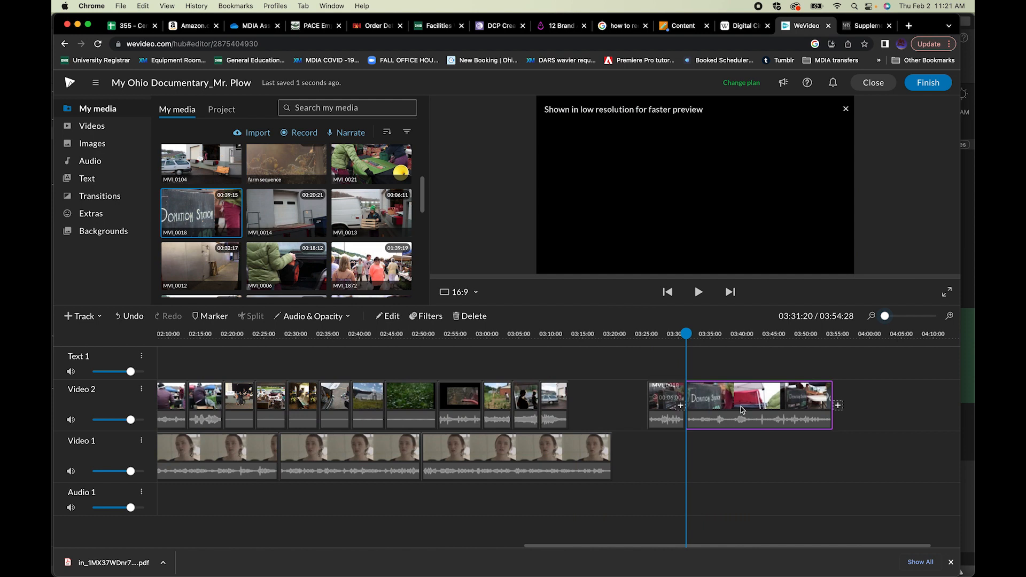
key(Delete)
drag(748, 397, 669, 397)
Move the middle section of interview and B-roll clips later to start at about 01:12, and check the gap before it.
drag(885, 317, 884, 316)
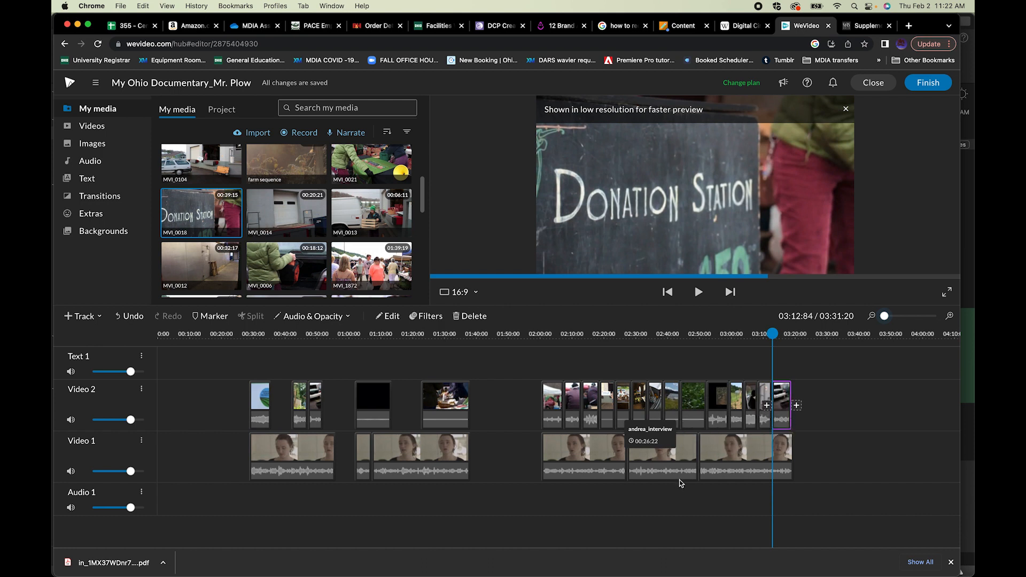
click(404, 334)
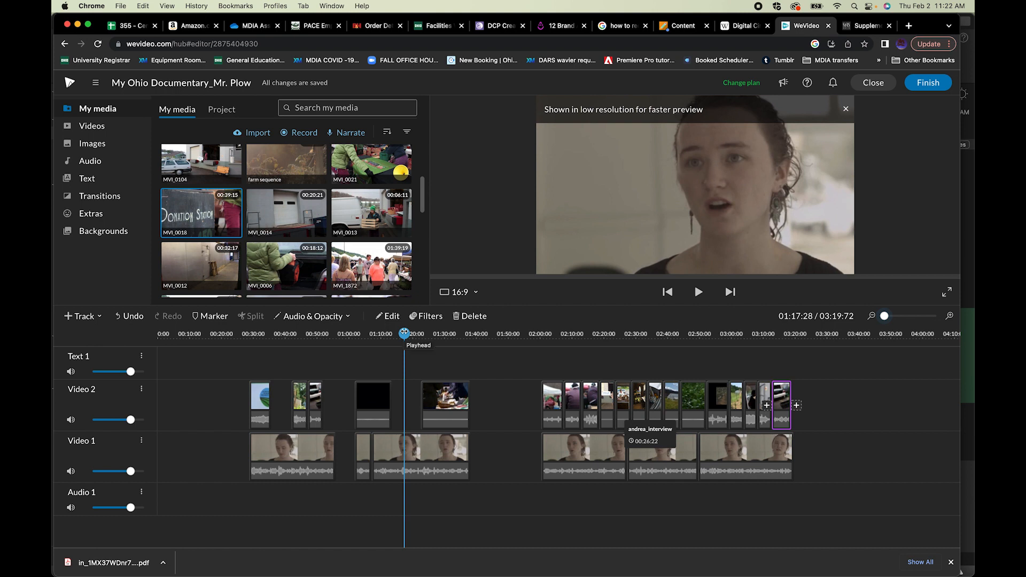
drag(361, 360, 459, 455)
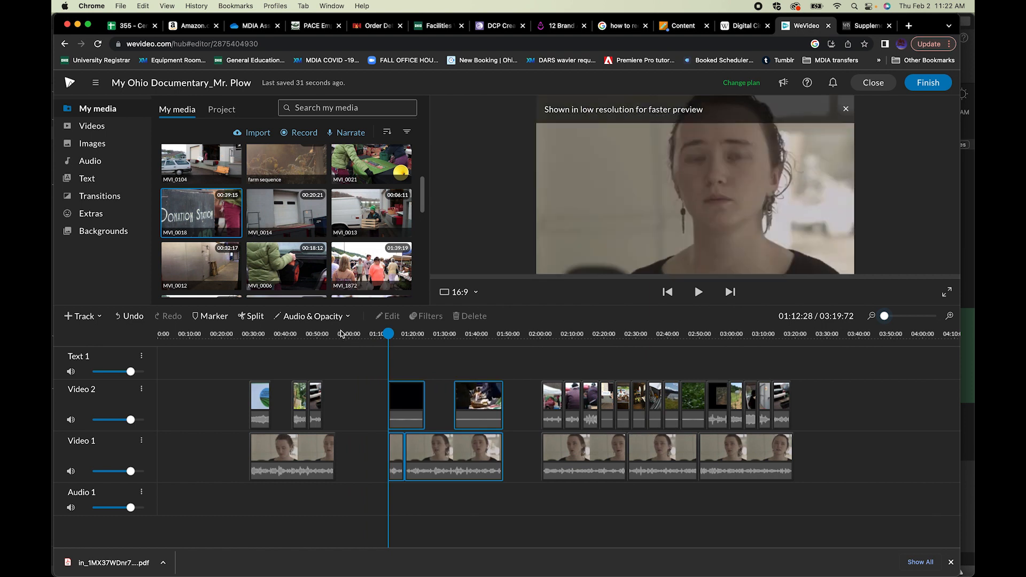
drag(348, 336, 336, 334)
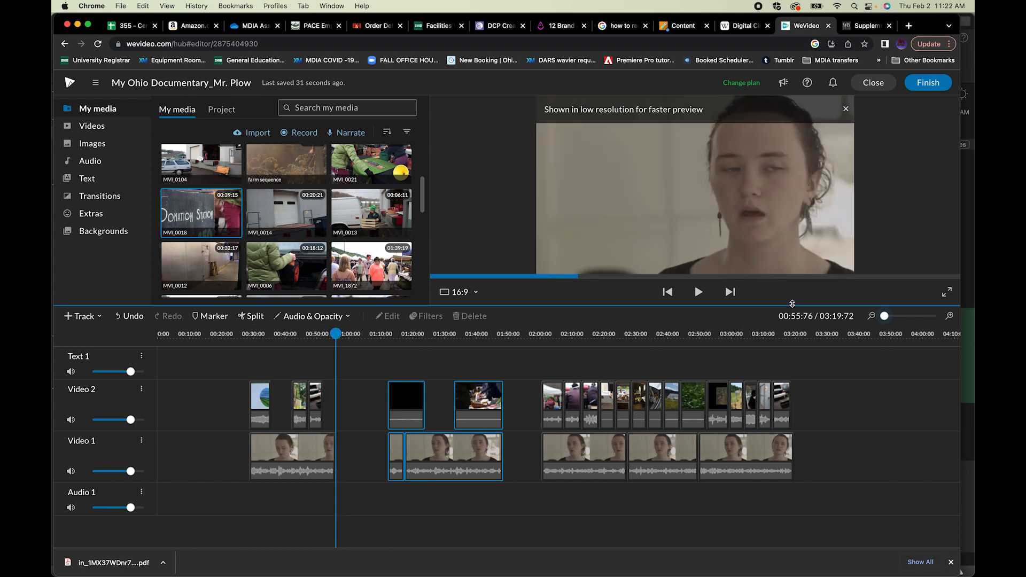
drag(336, 334, 389, 334)
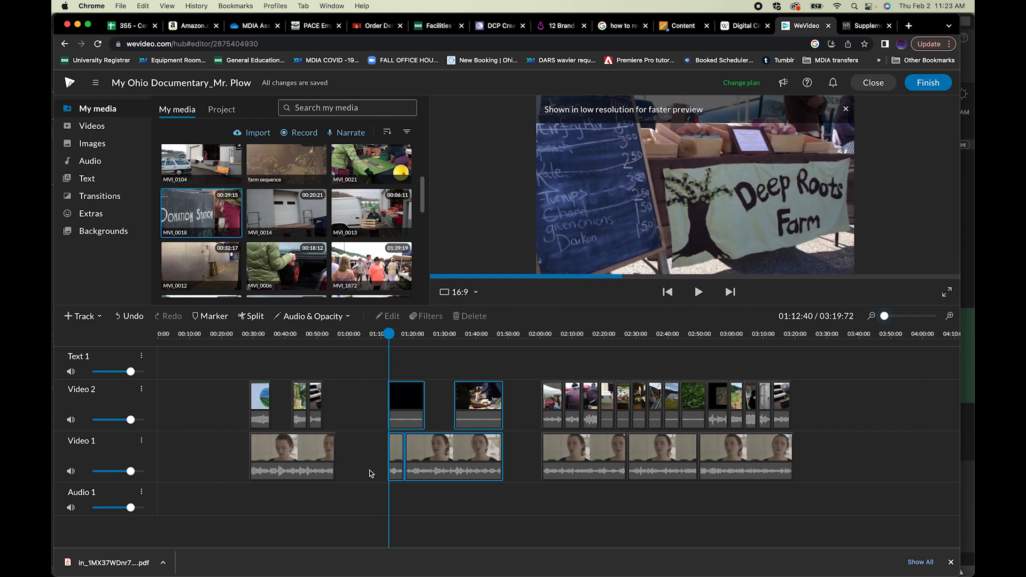
Move the whole third section of interview and B-roll clips later so it starts at about 02:06.
drag(549, 362, 785, 472)
drag(595, 457, 611, 456)
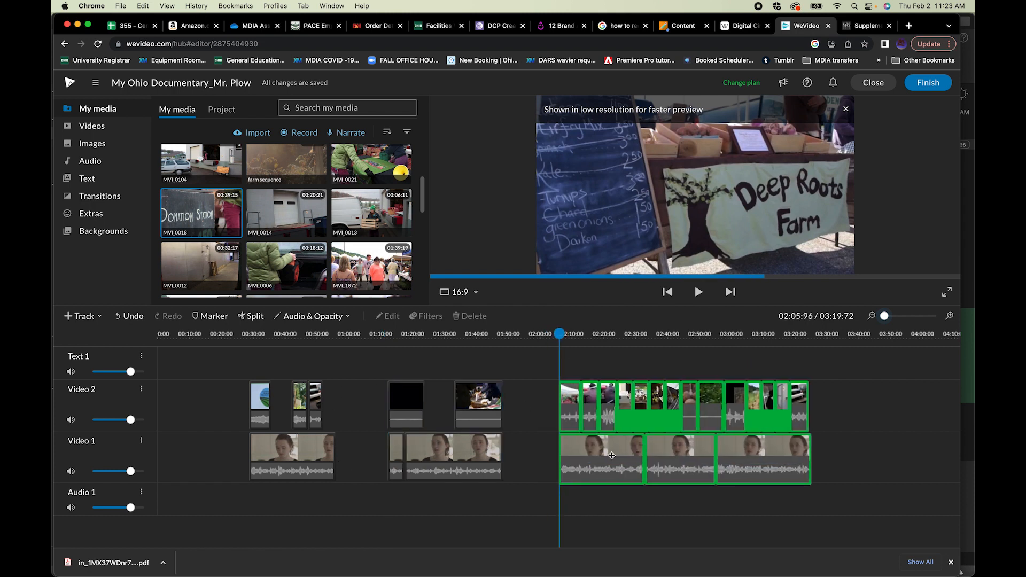
drag(510, 334, 558, 334)
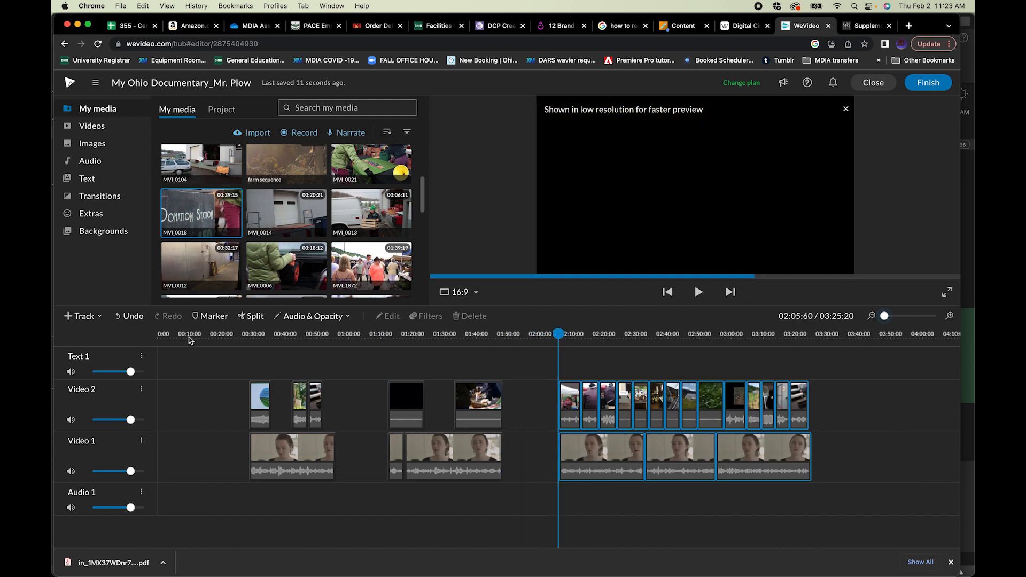